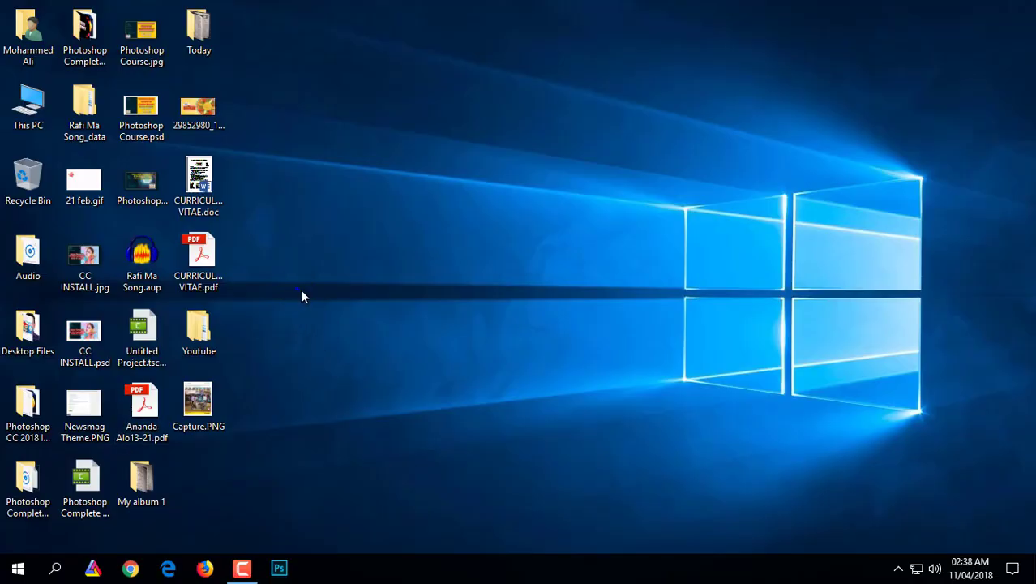
Refresh the Windows desktop several times from its context menu
{"action": "right_click", "coordinate": [300, 290]}
{"action": "left_click", "coordinate": [340, 334]}
{"action": "right_click", "coordinate": [330, 243]}
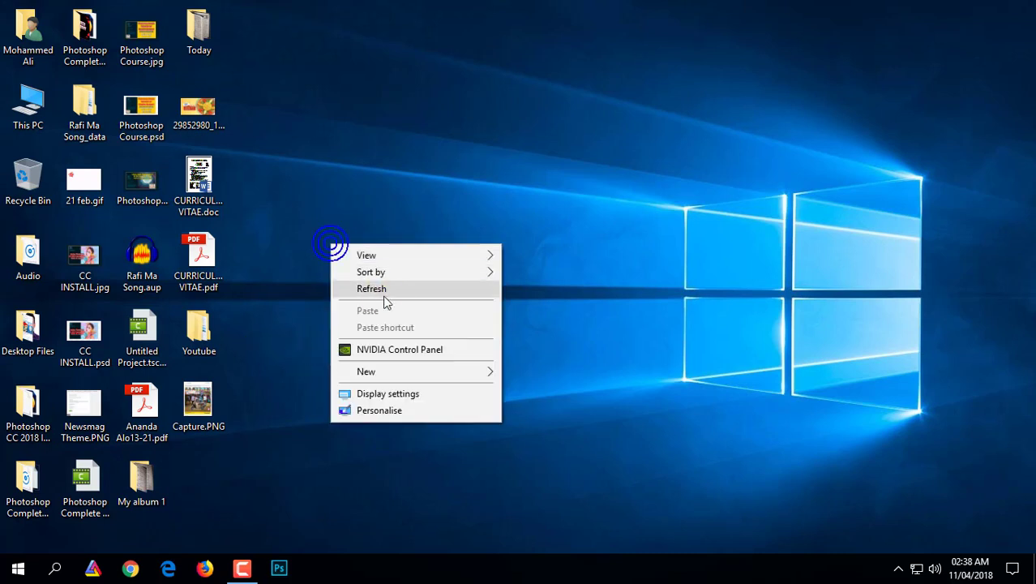
{"action": "left_click", "coordinate": [383, 290]}
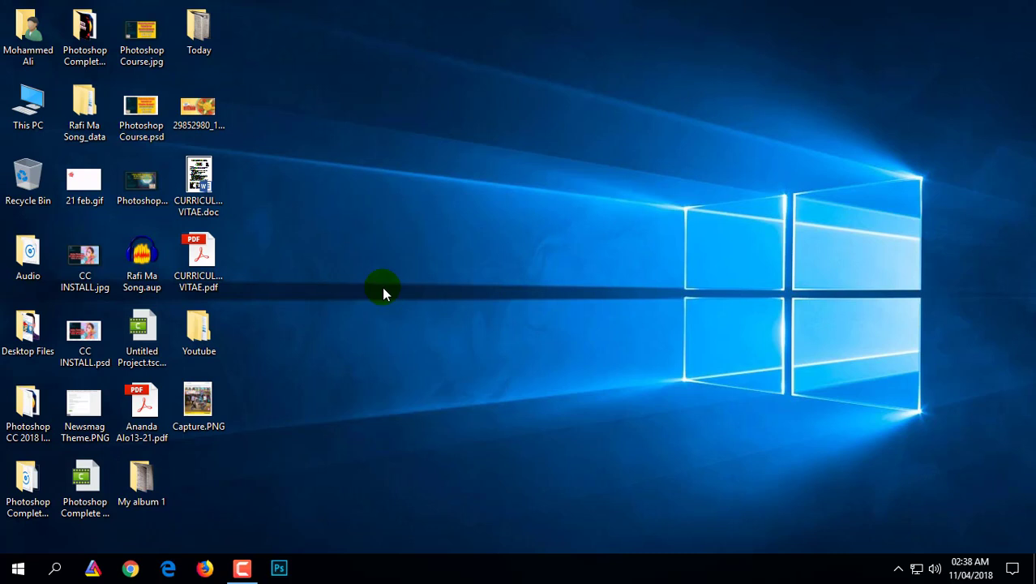
{"action": "right_click", "coordinate": [361, 234]}
{"action": "left_click", "coordinate": [388, 269]}
{"action": "right_click", "coordinate": [352, 218]}
{"action": "left_click", "coordinate": [399, 258]}
{"action": "right_click", "coordinate": [365, 209]}
{"action": "left_click", "coordinate": [406, 255]}
Open Ananda Alo13-21.pdf maximized in Acrobat, go to page 4, and show Print Production tools
{"action": "double_click", "coordinate": [154, 404]}
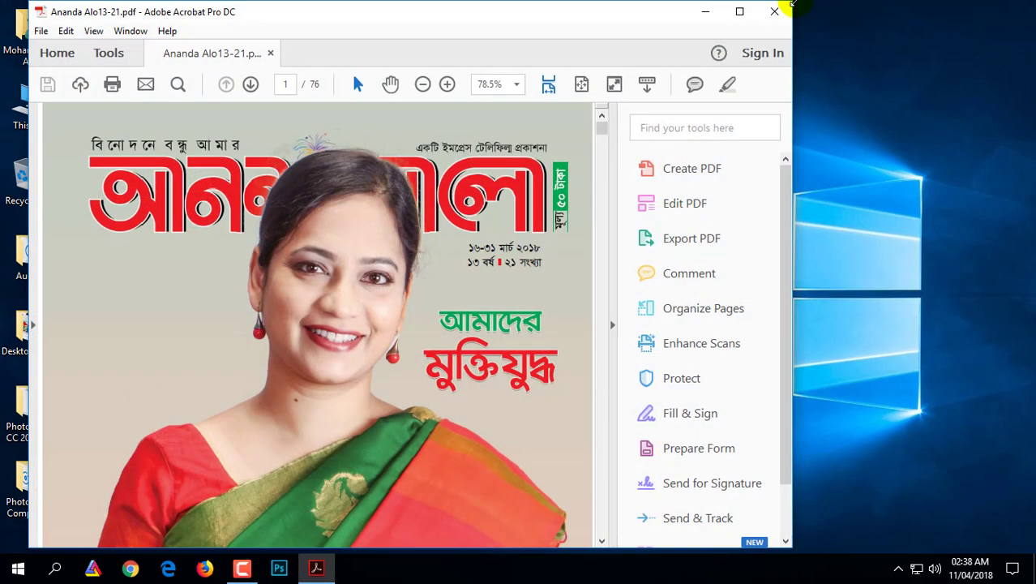
{"action": "left_click", "coordinate": [741, 14]}
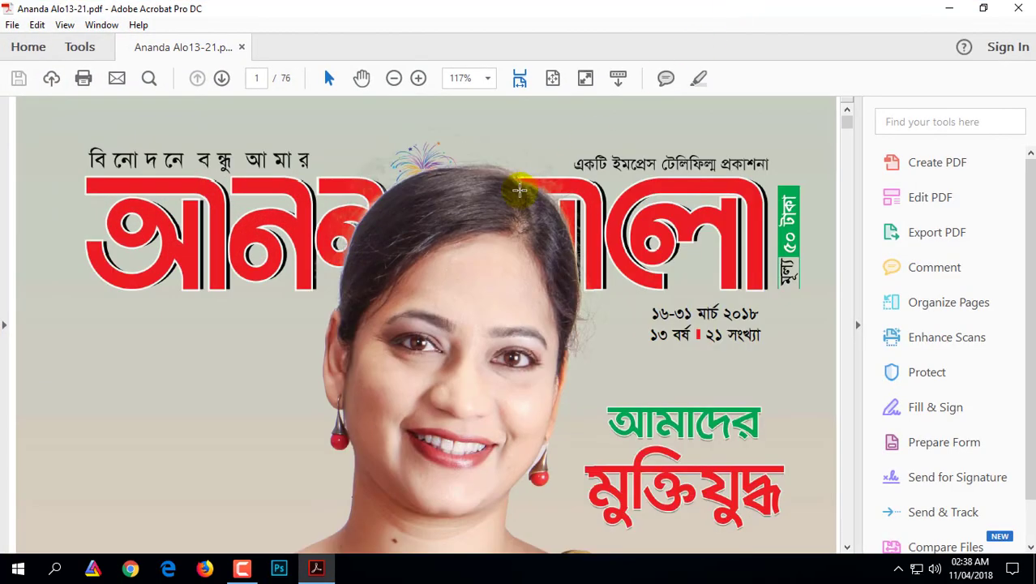
{"action": "scroll", "coordinate": [572, 233], "scroll_direction": "down", "scroll_amount": 4}
{"action": "scroll", "coordinate": [600, 290], "scroll_direction": "down", "scroll_amount": 10}
{"action": "scroll", "coordinate": [600, 290], "scroll_direction": "down", "scroll_amount": 5}
{"action": "scroll", "coordinate": [613, 277], "scroll_direction": "down", "scroll_amount": 10}
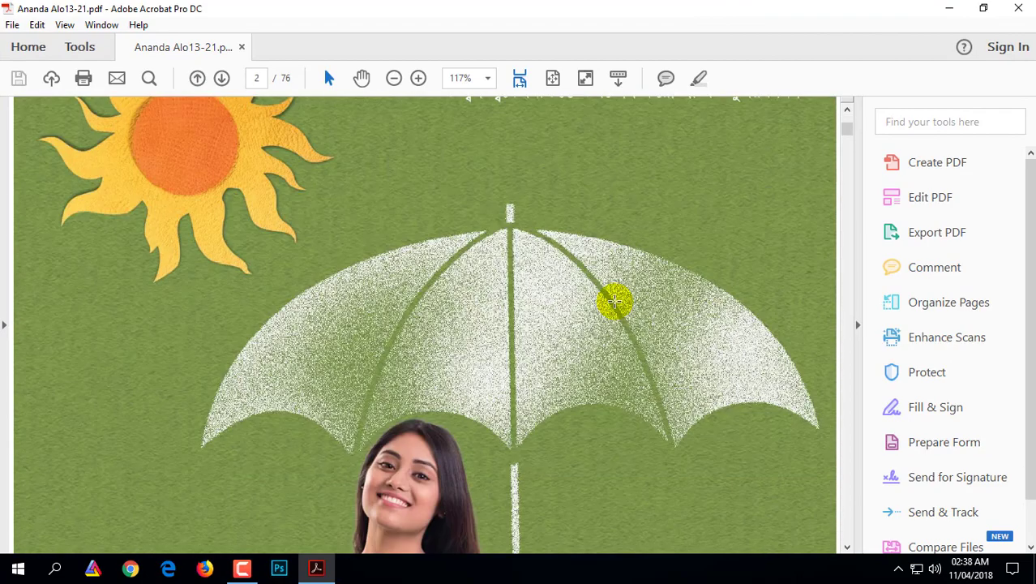
{"action": "scroll", "coordinate": [613, 300], "scroll_direction": "down", "scroll_amount": 5}
{"action": "scroll", "coordinate": [613, 317], "scroll_direction": "down", "scroll_amount": 10}
{"action": "scroll", "coordinate": [615, 313], "scroll_direction": "down", "scroll_amount": 5}
{"action": "scroll", "coordinate": [615, 313], "scroll_direction": "down", "scroll_amount": 5}
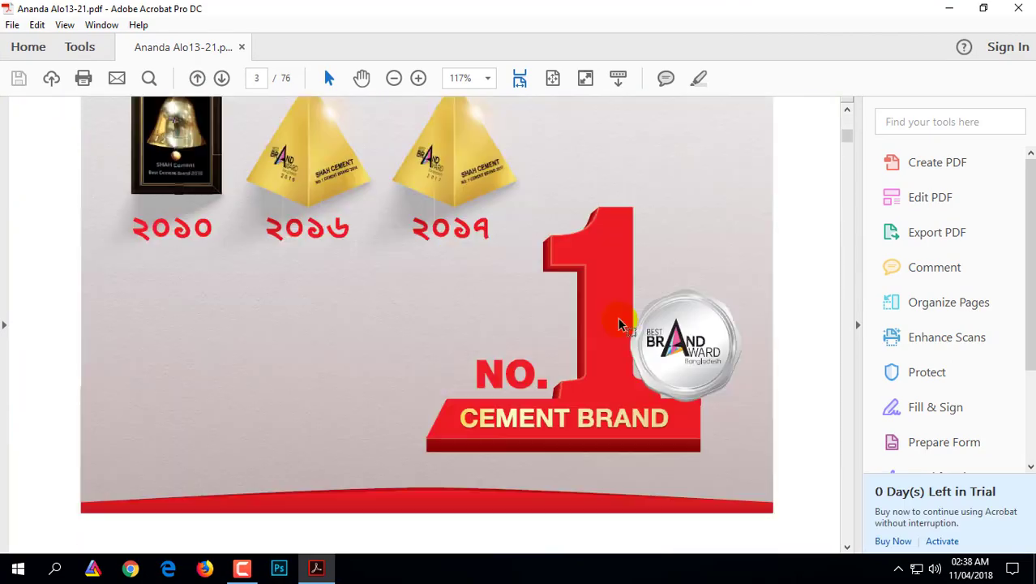
{"action": "scroll", "coordinate": [619, 324], "scroll_direction": "down", "scroll_amount": 5}
{"action": "scroll", "coordinate": [632, 322], "scroll_direction": "down", "scroll_amount": 5}
{"action": "scroll", "coordinate": [630, 319], "scroll_direction": "down", "scroll_amount": 5}
{"action": "scroll", "coordinate": [636, 324], "scroll_direction": "down", "scroll_amount": 1}
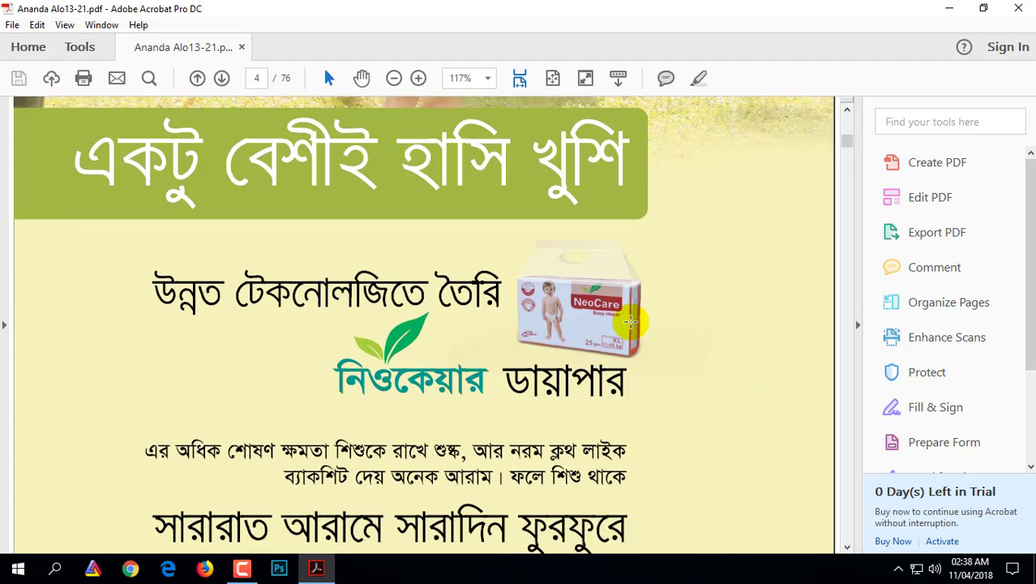
{"action": "scroll", "coordinate": [179, 322], "scroll_direction": "down", "scroll_amount": 2}
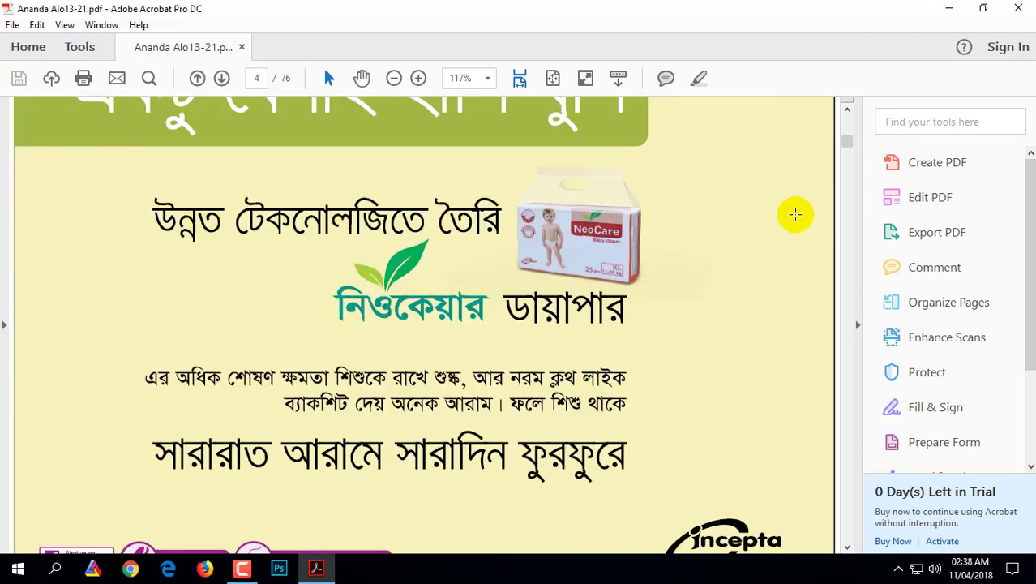
{"action": "scroll", "coordinate": [934, 446], "scroll_direction": "down", "scroll_amount": 3}
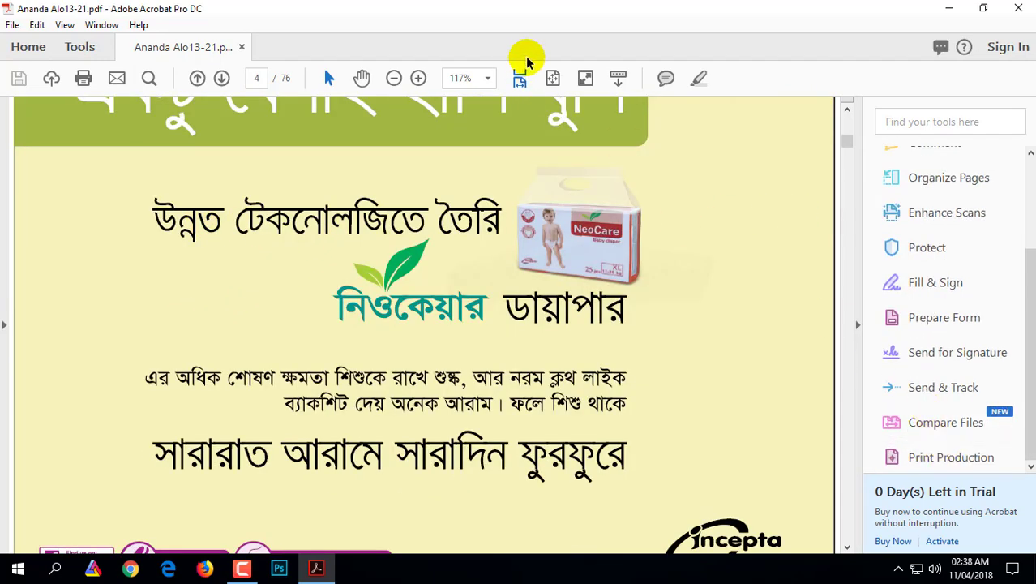
{"action": "left_click", "coordinate": [943, 459]}
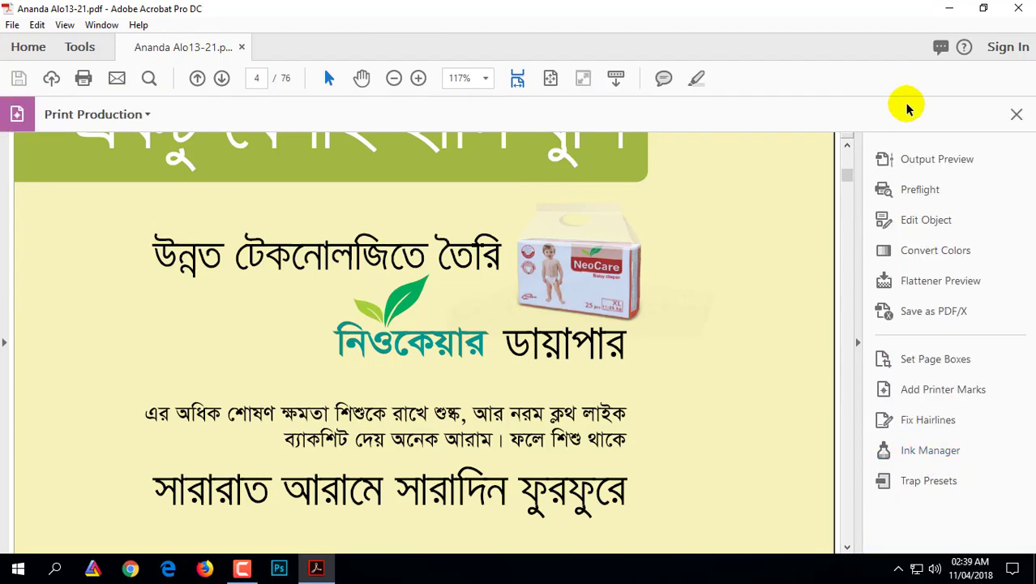
Open Output Preview beside the page and toggle the Process Magenta, Yellow and Black plates
{"action": "left_click", "coordinate": [946, 167]}
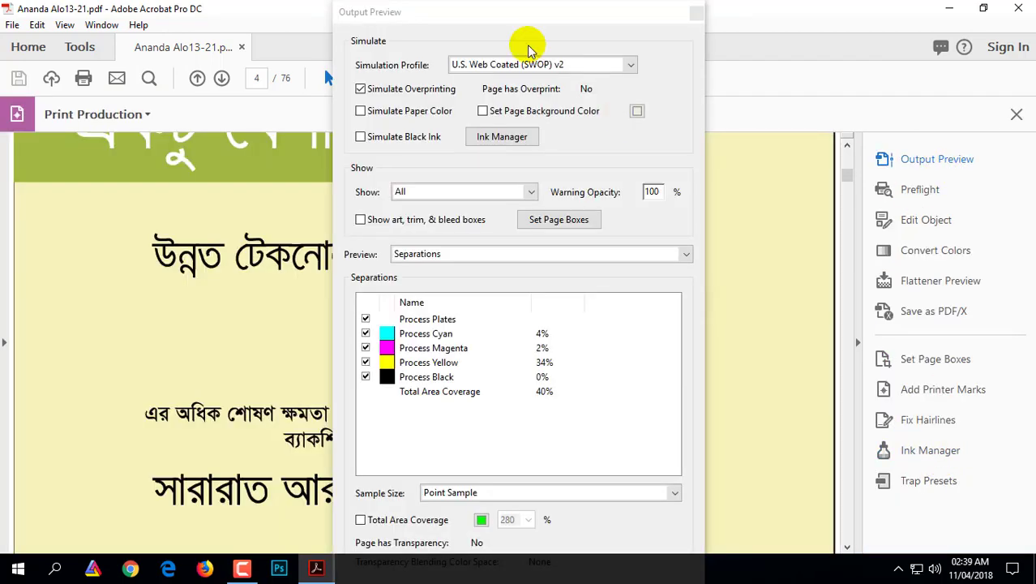
{"action": "left_click_drag", "start_coordinate": [528, 24], "coordinate": [909, 24]}
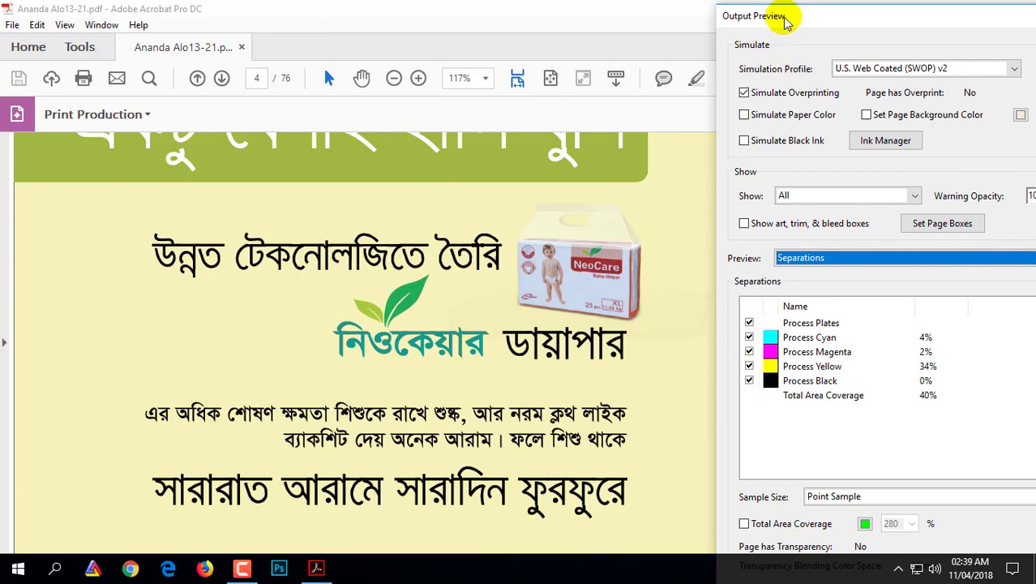
{"action": "left_click_drag", "start_coordinate": [783, 10], "coordinate": [781, 15]}
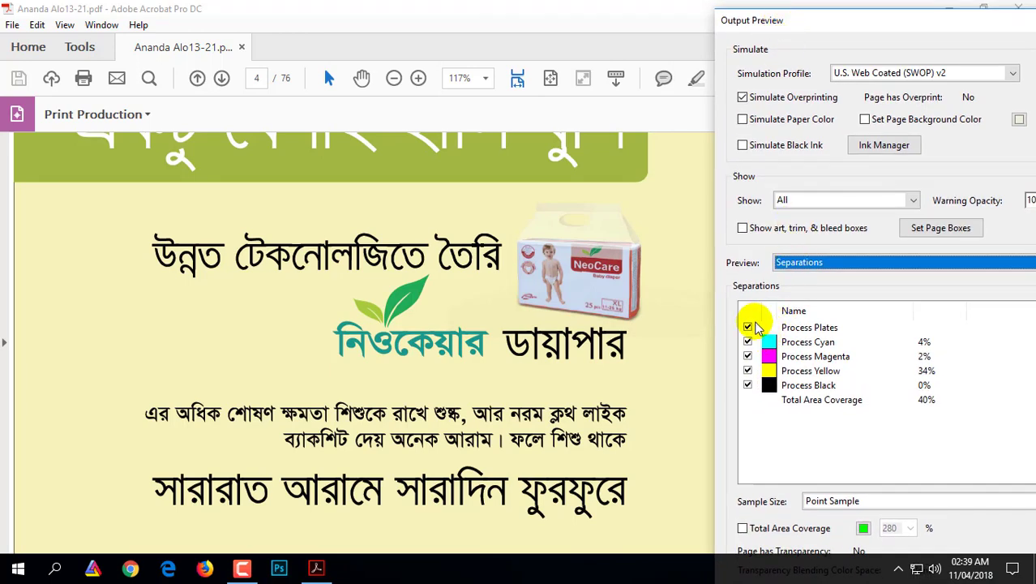
{"action": "left_click", "coordinate": [746, 385]}
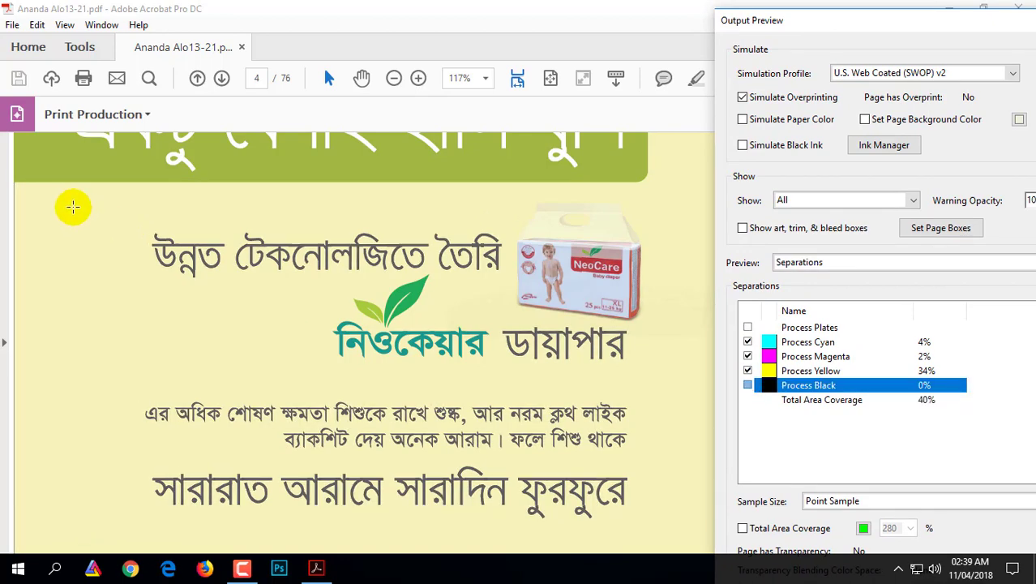
{"action": "left_click", "coordinate": [747, 386]}
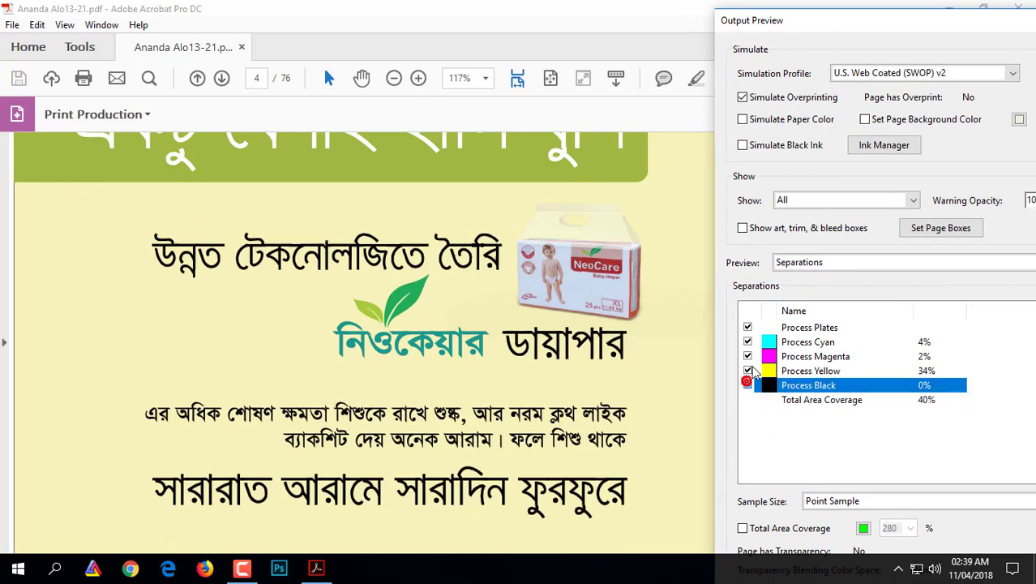
{"action": "left_click", "coordinate": [748, 357]}
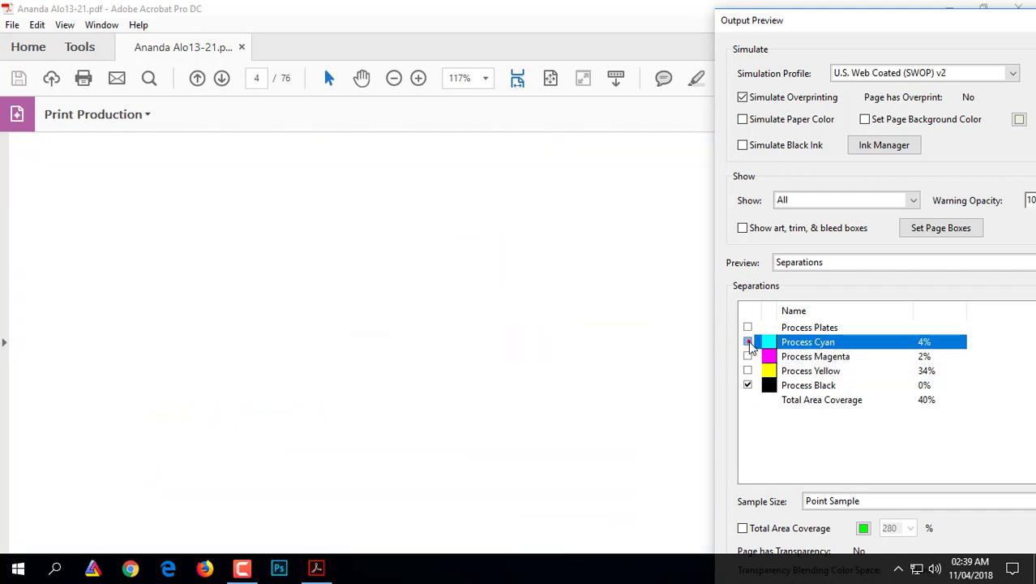
{"action": "left_click", "coordinate": [748, 357]}
{"action": "left_click", "coordinate": [748, 370]}
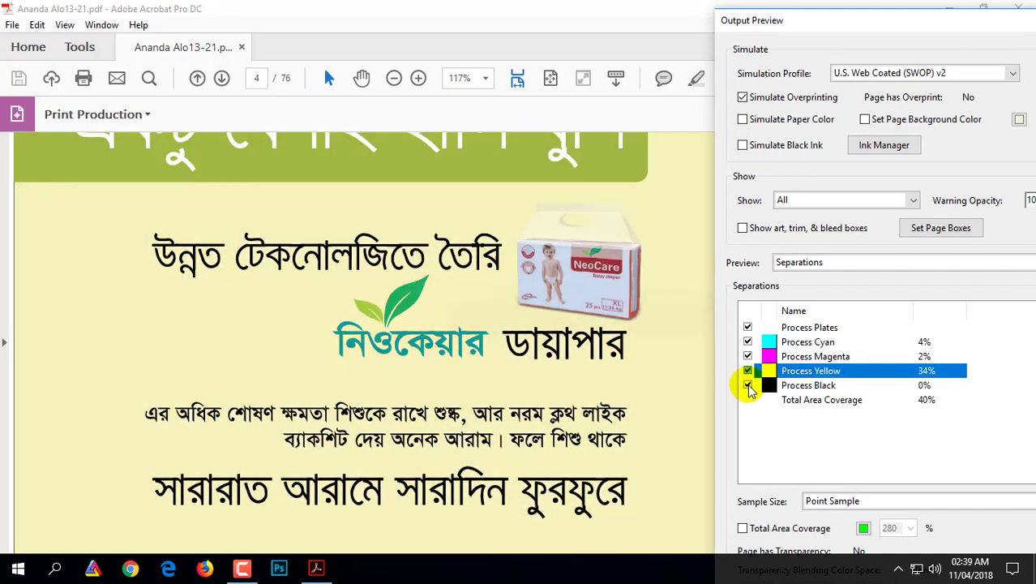
{"action": "left_click", "coordinate": [747, 385]}
{"action": "left_click", "coordinate": [748, 385]}
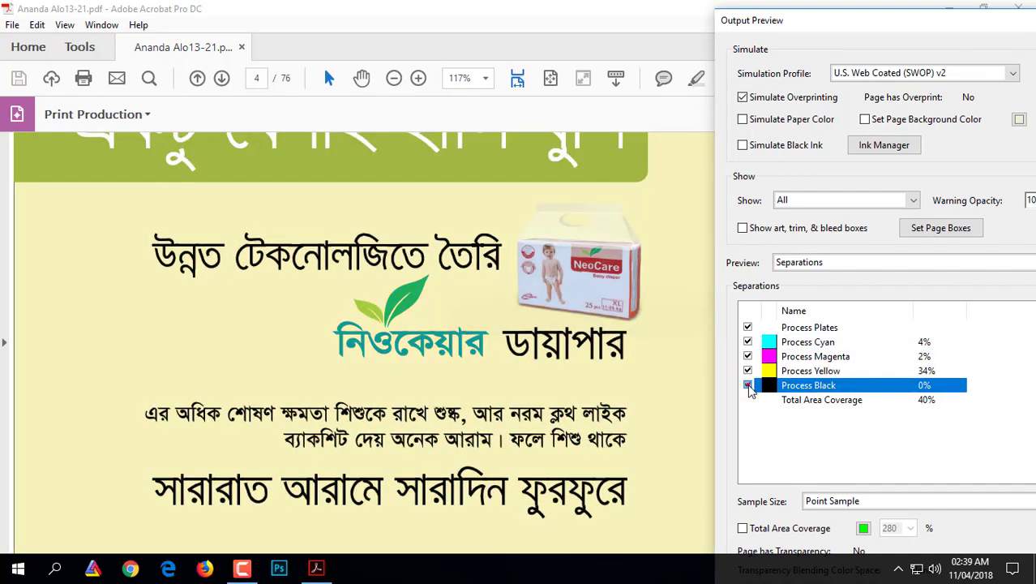
{"action": "left_click", "coordinate": [748, 385]}
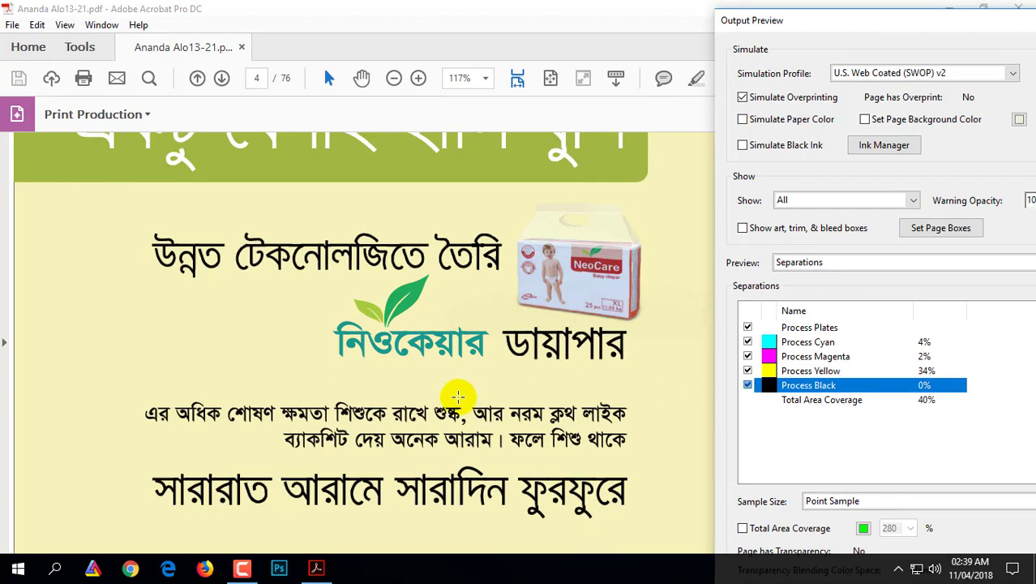
Compare page 5 with Process Black hidden and shown, then close Acrobat
{"action": "scroll", "coordinate": [456, 402], "scroll_direction": "down", "scroll_amount": 5}
{"action": "scroll", "coordinate": [456, 402], "scroll_direction": "down", "scroll_amount": 3}
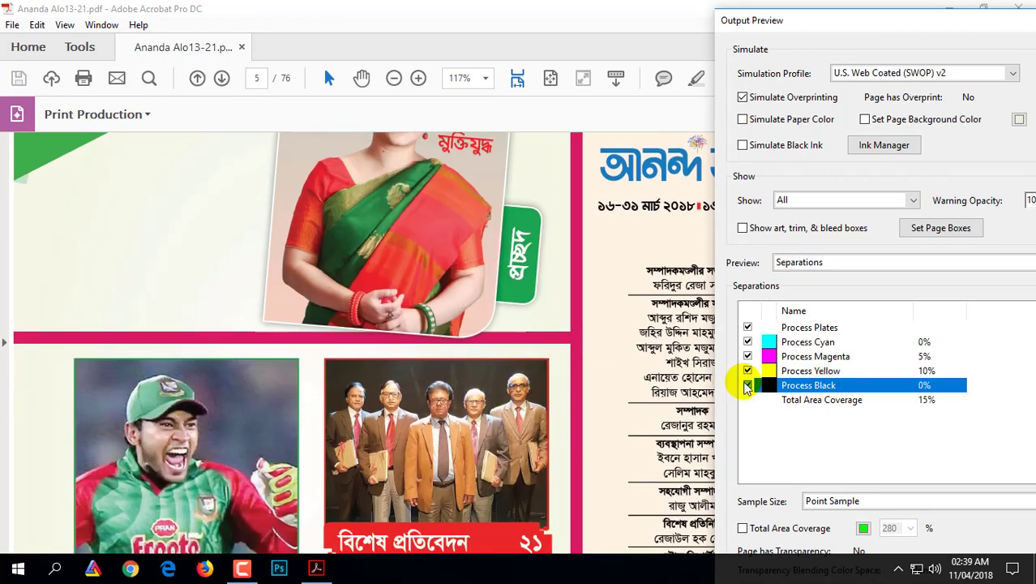
{"action": "left_click", "coordinate": [748, 386]}
{"action": "left_click", "coordinate": [748, 385]}
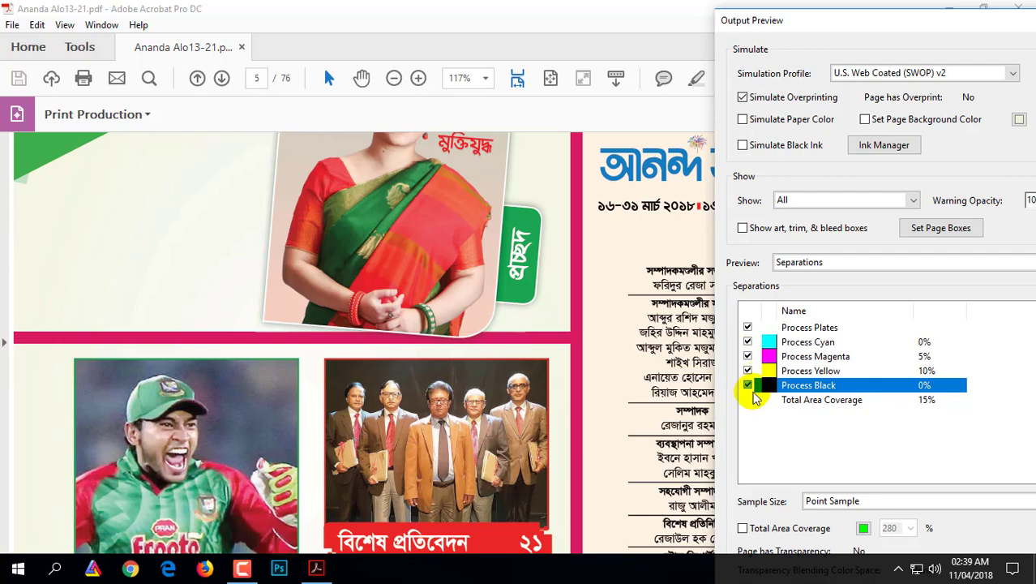
{"action": "left_click", "coordinate": [747, 385]}
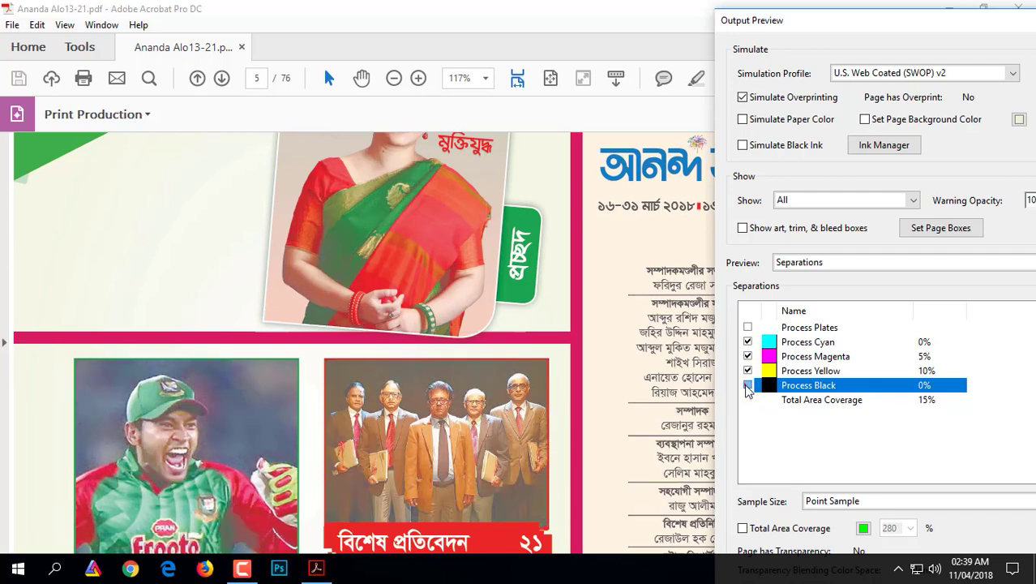
{"action": "left_click", "coordinate": [748, 385]}
{"action": "mouse_move", "coordinate": [868, 19]}
{"action": "left_mouse_down"}
{"action": "mouse_move", "coordinate": [944, 116]}
{"action": "mouse_move", "coordinate": [1001, 66]}
{"action": "left_mouse_up"}
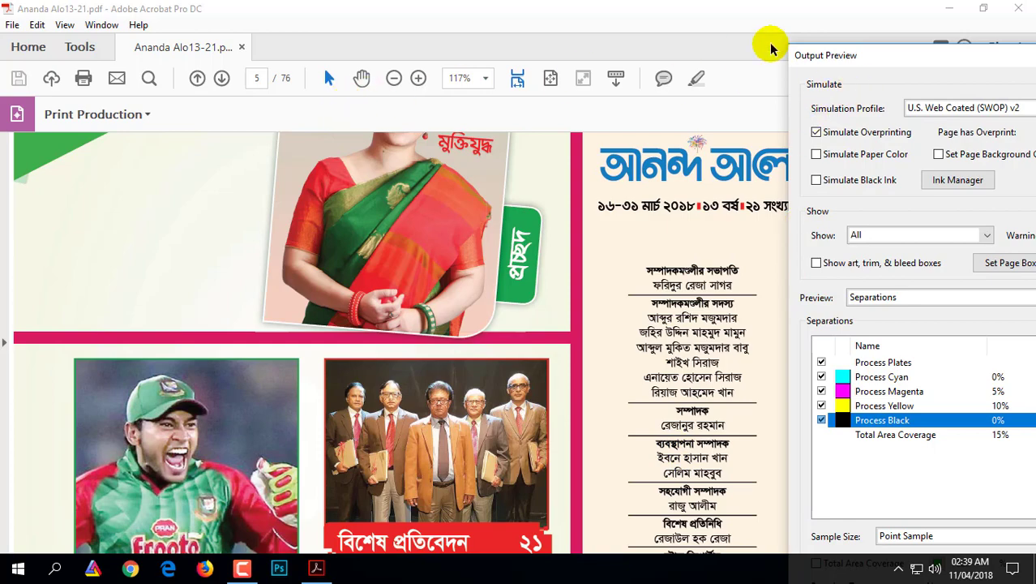
{"action": "scroll", "coordinate": [717, 296], "scroll_direction": "down", "scroll_amount": 3}
{"action": "scroll", "coordinate": [752, 312], "scroll_direction": "down", "scroll_amount": 2}
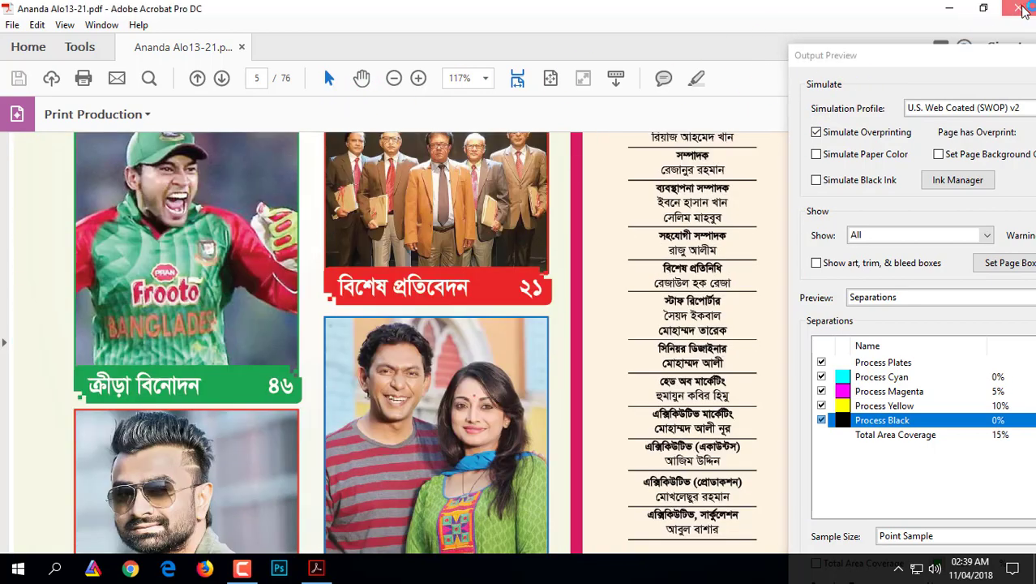
{"action": "left_click", "coordinate": [1019, 8]}
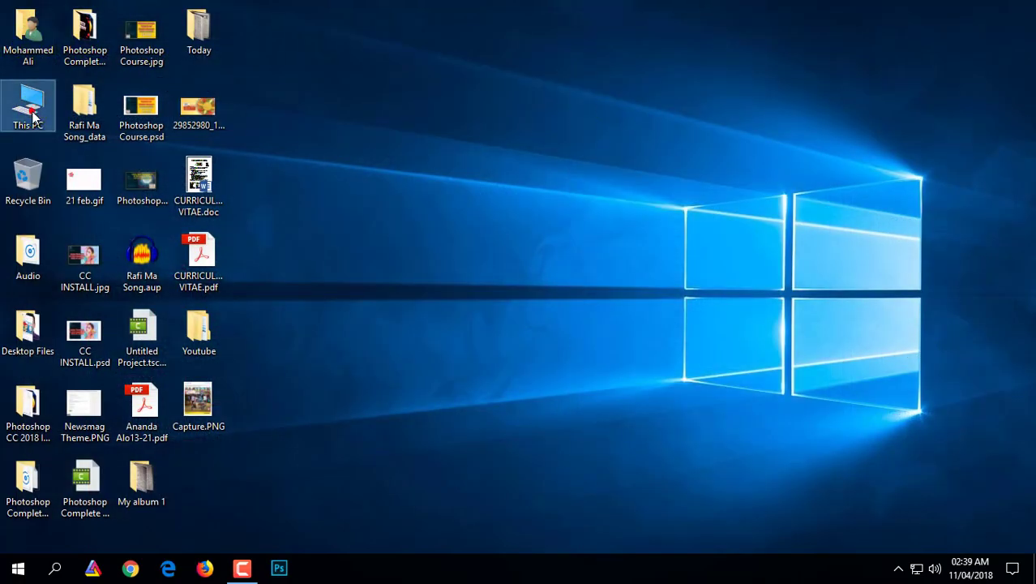
Browse This PC > Web (H:) > WEB AA > 13 YEars > 19-21 > FORMA and open FORMA 13-21_1.pdf
{"action": "double_click", "coordinate": [31, 113]}
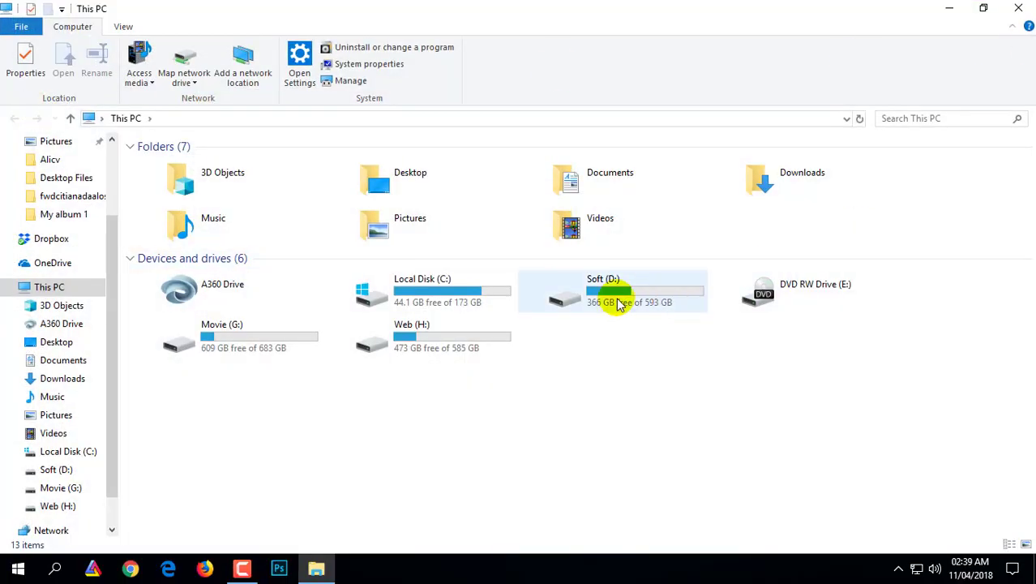
{"action": "double_click", "coordinate": [458, 337]}
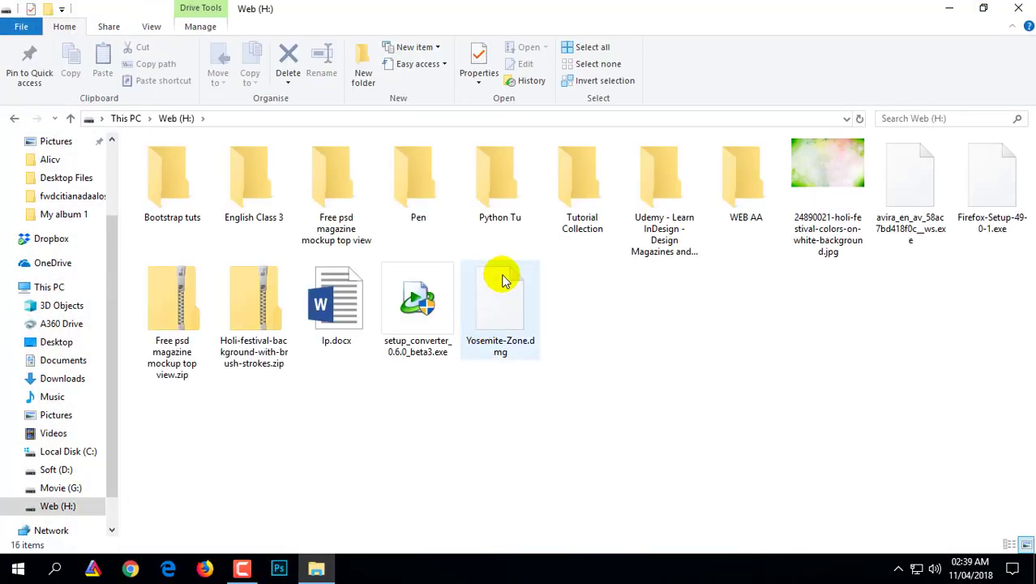
{"action": "double_click", "coordinate": [741, 207]}
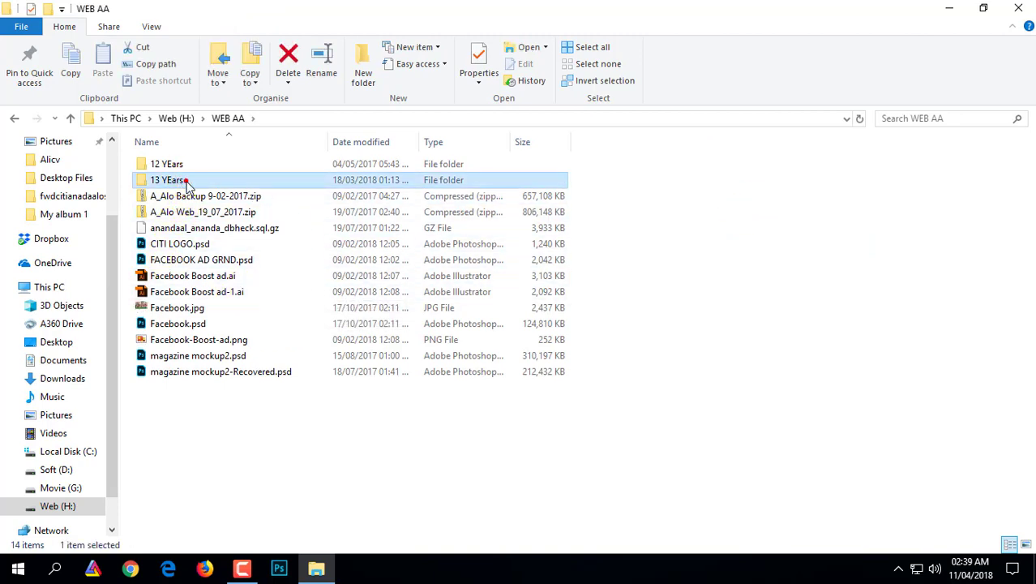
{"action": "double_click", "coordinate": [187, 182]}
{"action": "left_click", "coordinate": [170, 485]}
{"action": "double_click", "coordinate": [171, 485]}
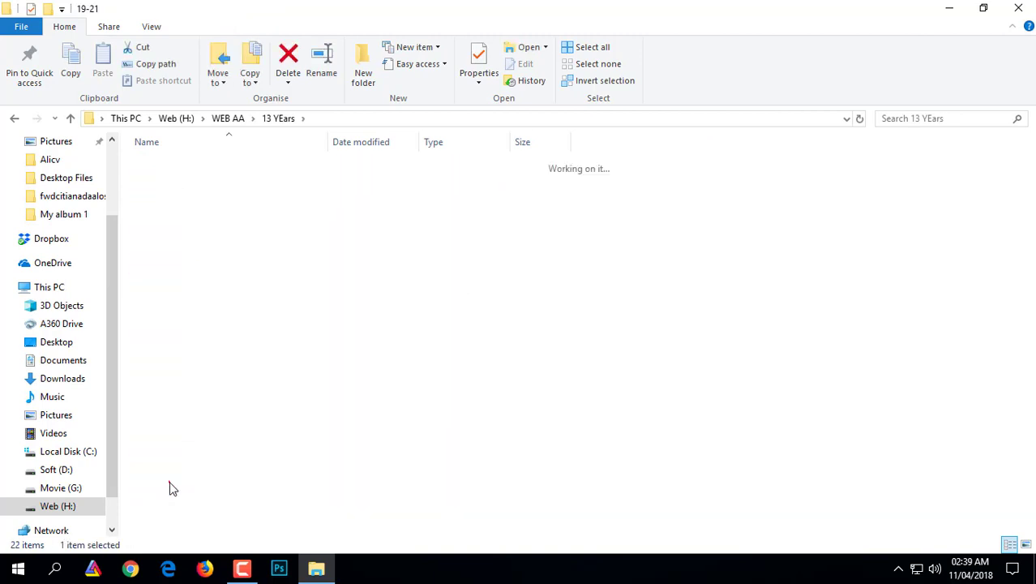
{"action": "left_click", "coordinate": [180, 167]}
{"action": "double_click", "coordinate": [180, 166]}
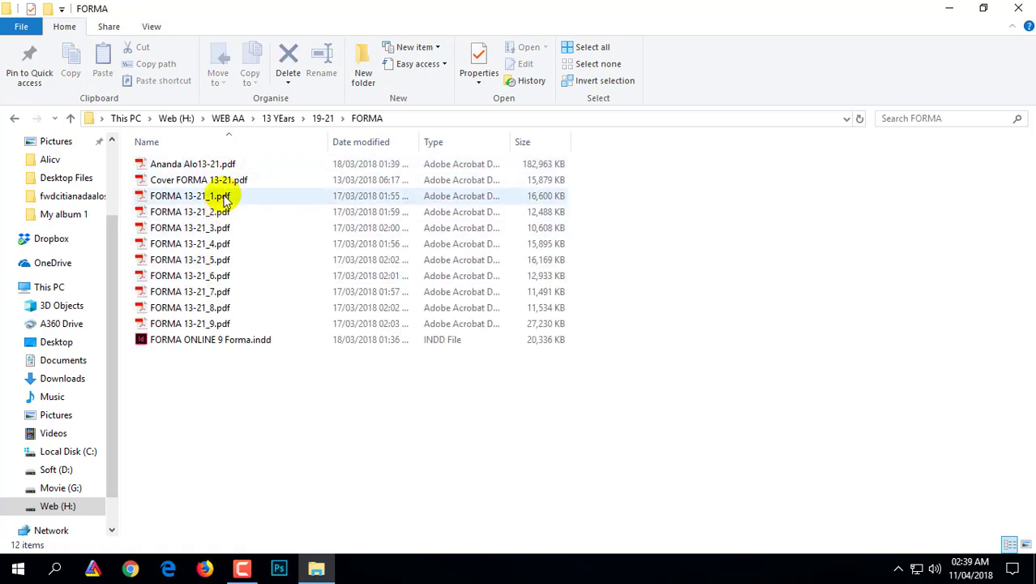
{"action": "double_click", "coordinate": [225, 197]}
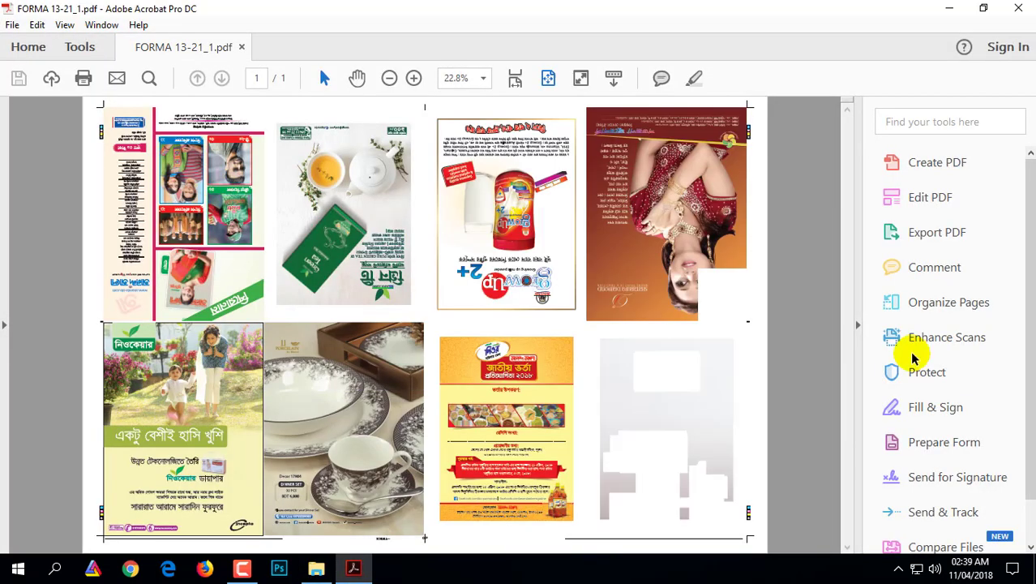
Open Print Production's Output Preview and toggle the Process Black plate off and on repeatedly
{"action": "scroll", "coordinate": [949, 519], "scroll_direction": "down", "scroll_amount": 1}
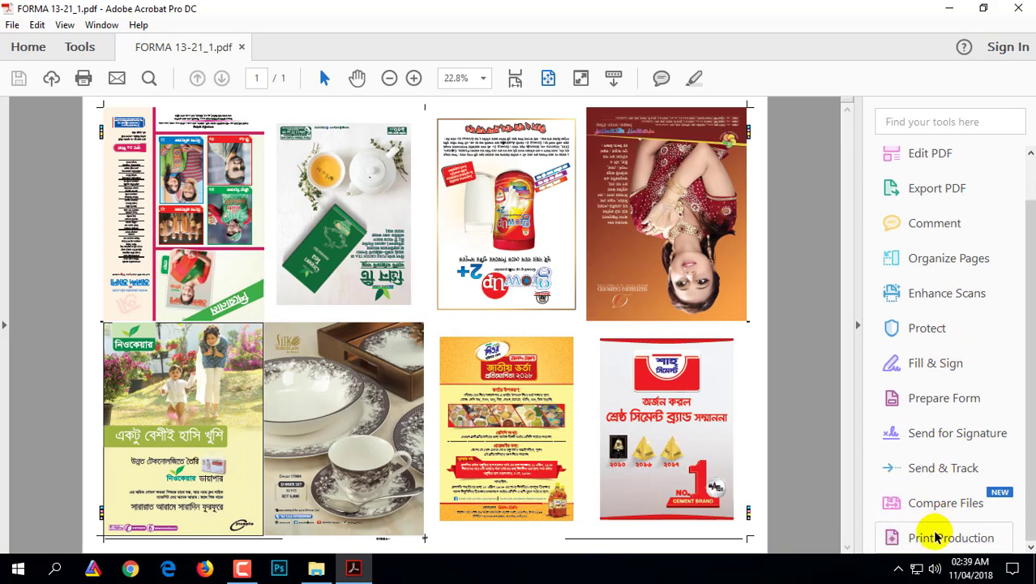
{"action": "left_click", "coordinate": [945, 535]}
{"action": "left_click", "coordinate": [928, 161]}
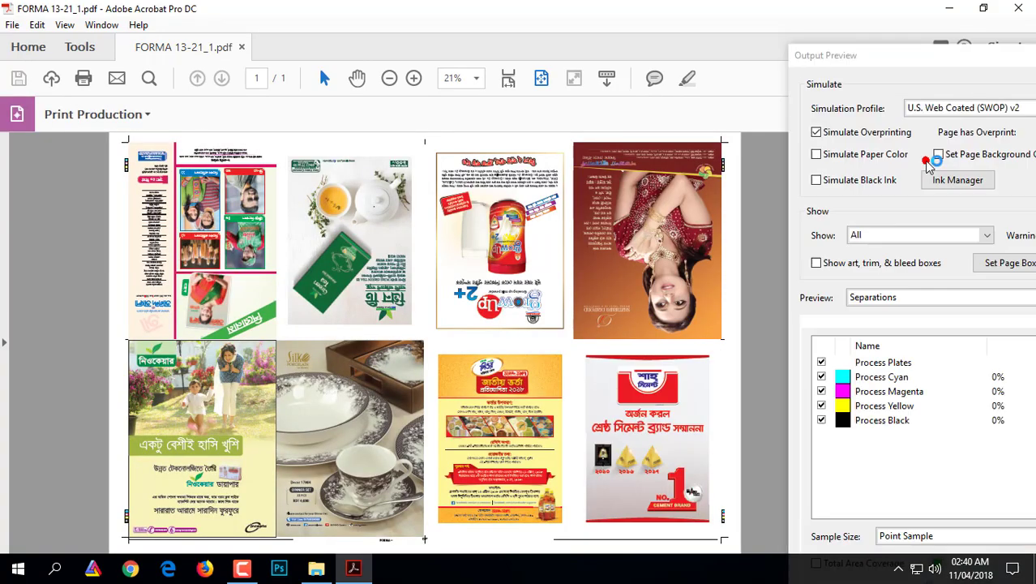
{"action": "left_click", "coordinate": [822, 420]}
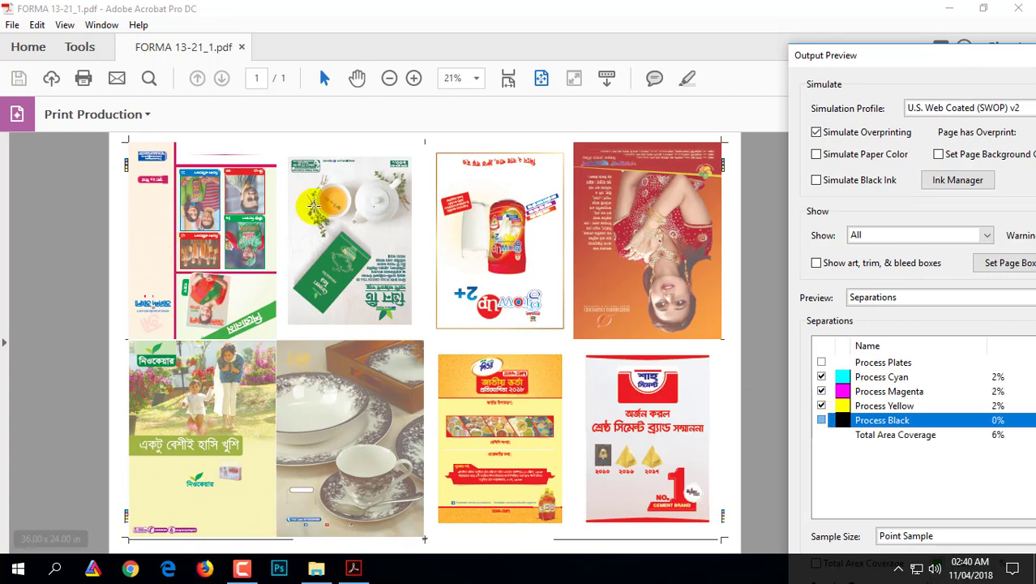
{"action": "left_click", "coordinate": [822, 420]}
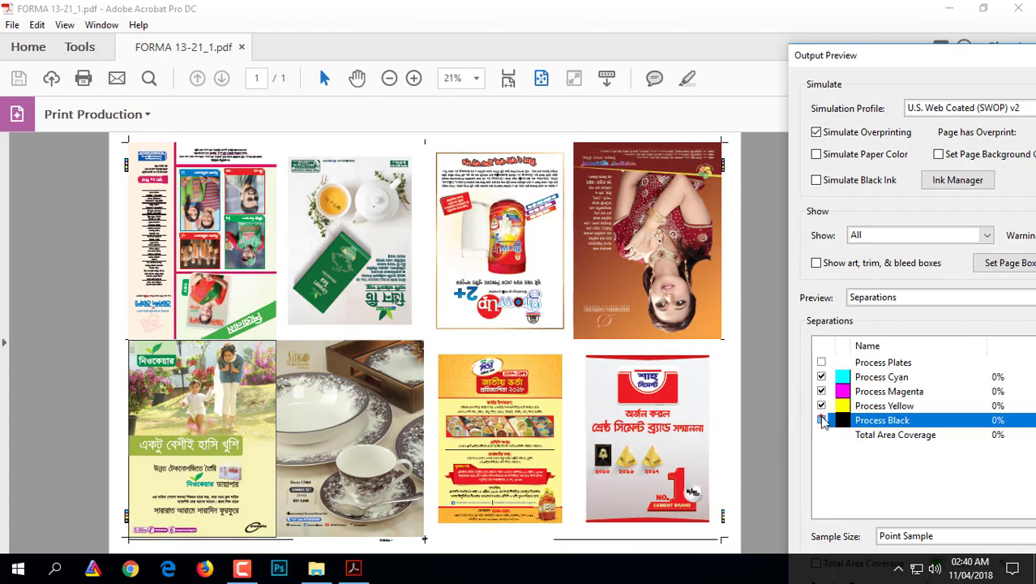
{"action": "left_click", "coordinate": [822, 420]}
{"action": "left_click", "coordinate": [822, 420]}
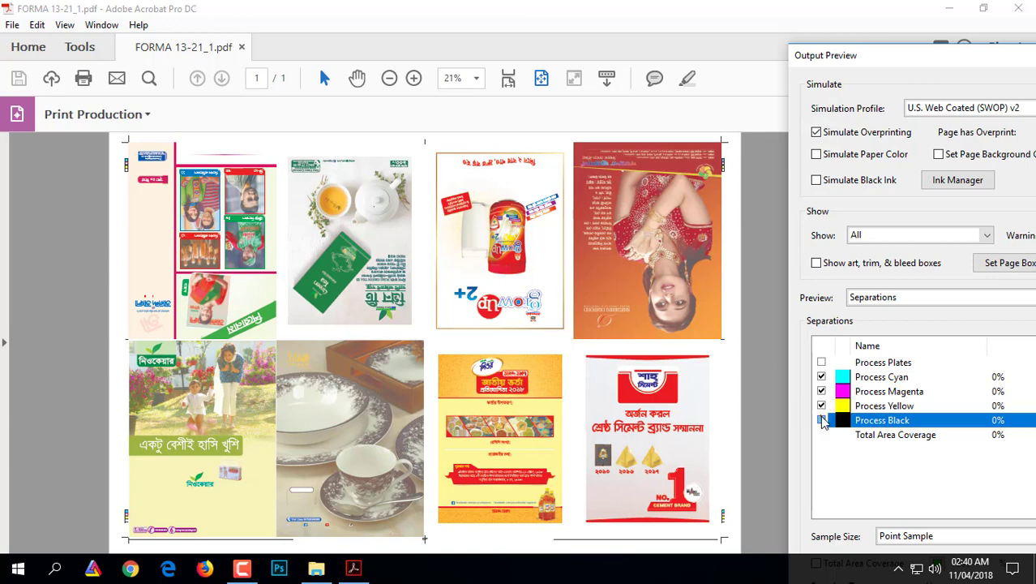
{"action": "left_click", "coordinate": [822, 420]}
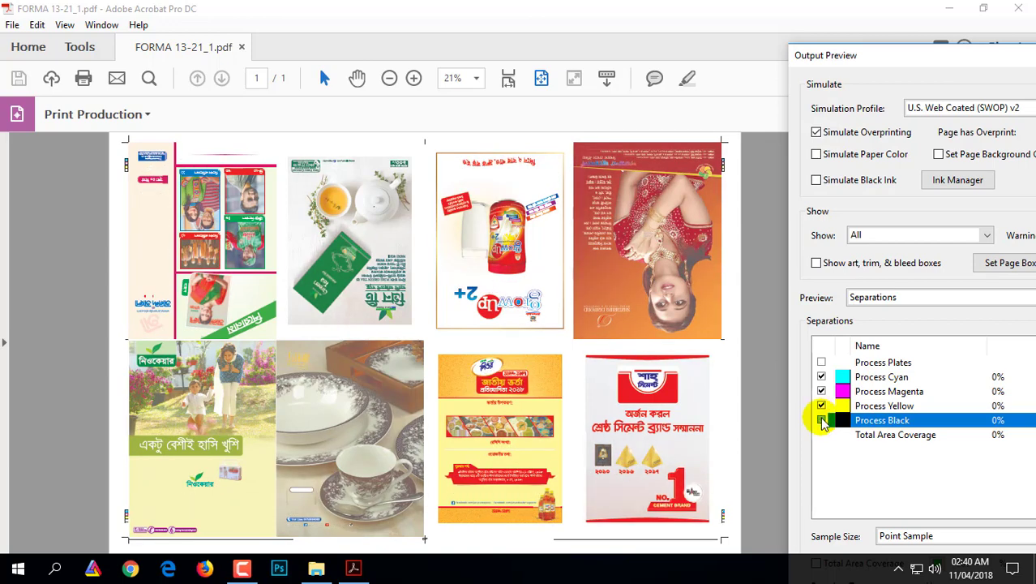
{"action": "left_click", "coordinate": [821, 420]}
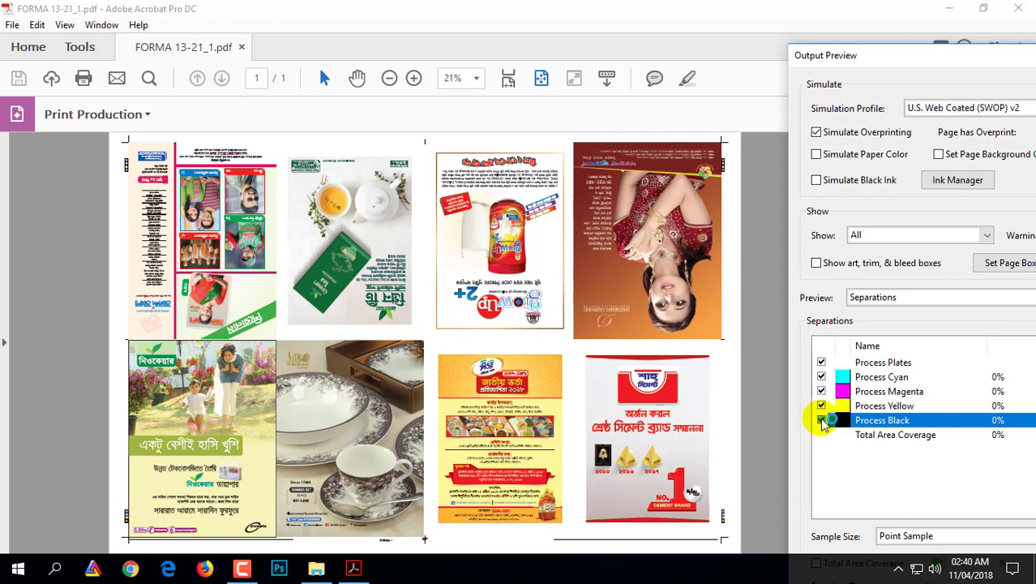
{"action": "left_click", "coordinate": [822, 420]}
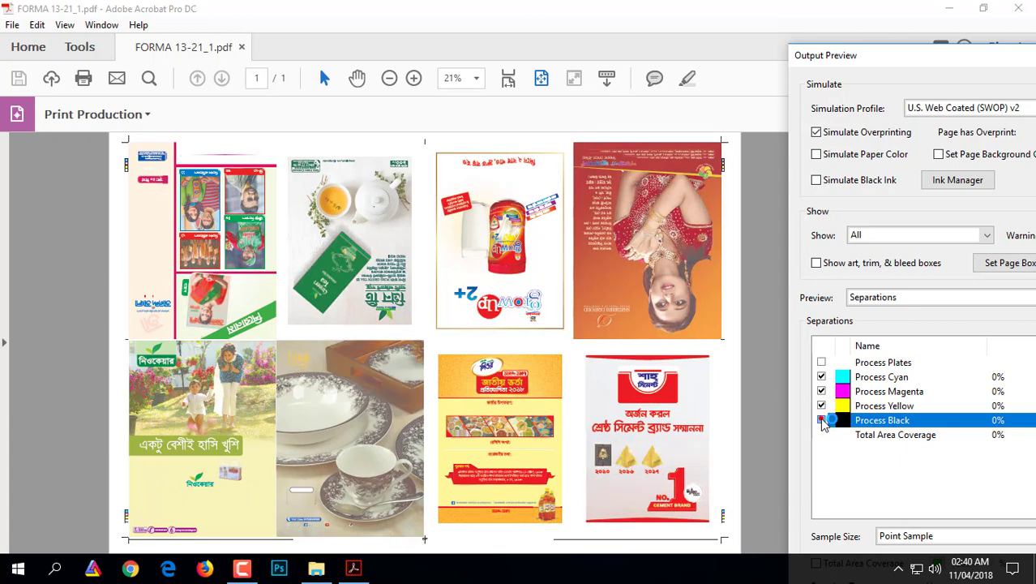
{"action": "left_click", "coordinate": [822, 420]}
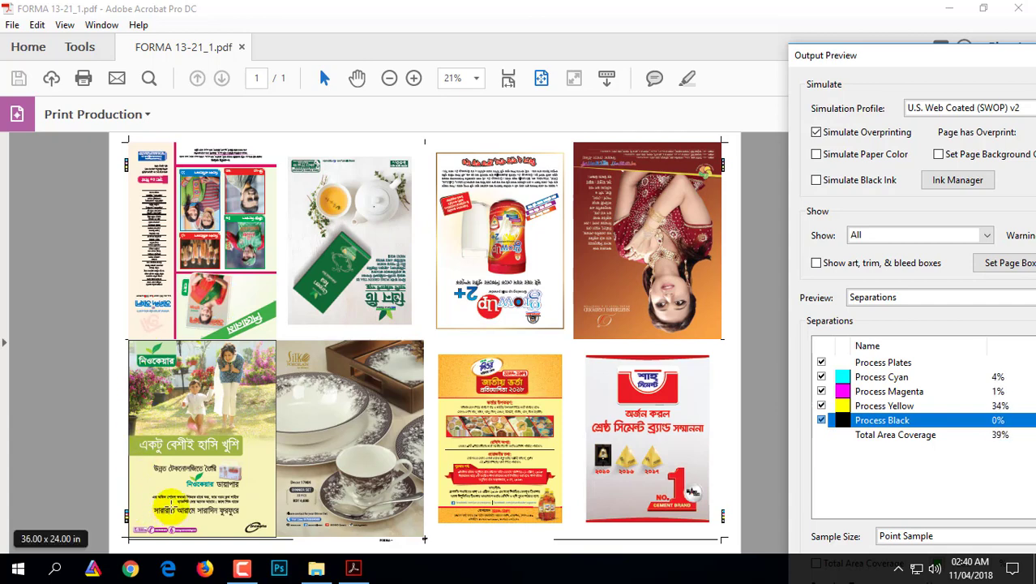
Recheck Process Black once more, then close Acrobat and the FORMA folder window
{"action": "left_click_drag", "start_coordinate": [853, 58], "coordinate": [827, 81]}
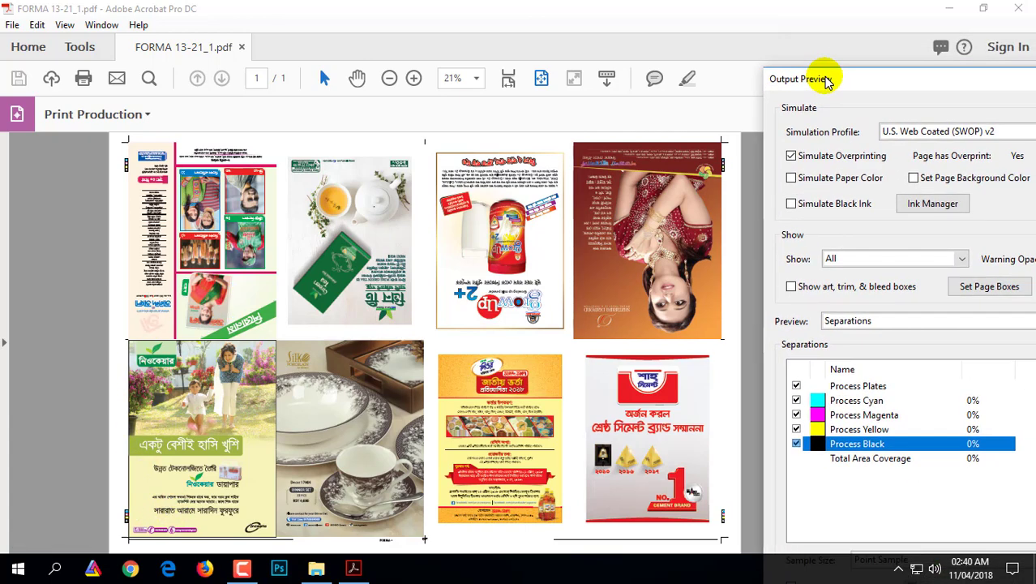
{"action": "left_click", "coordinate": [796, 444]}
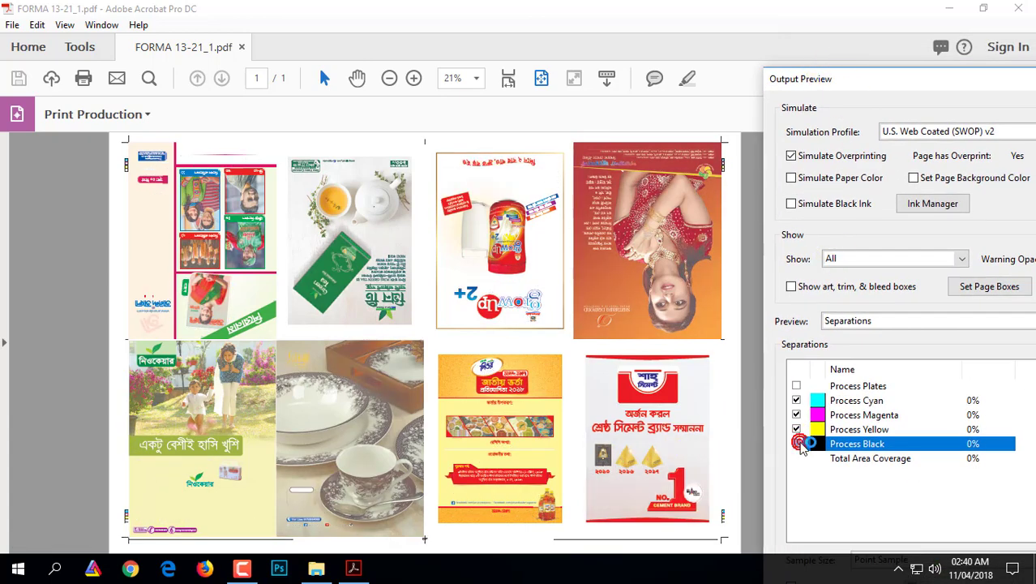
{"action": "left_click", "coordinate": [797, 443]}
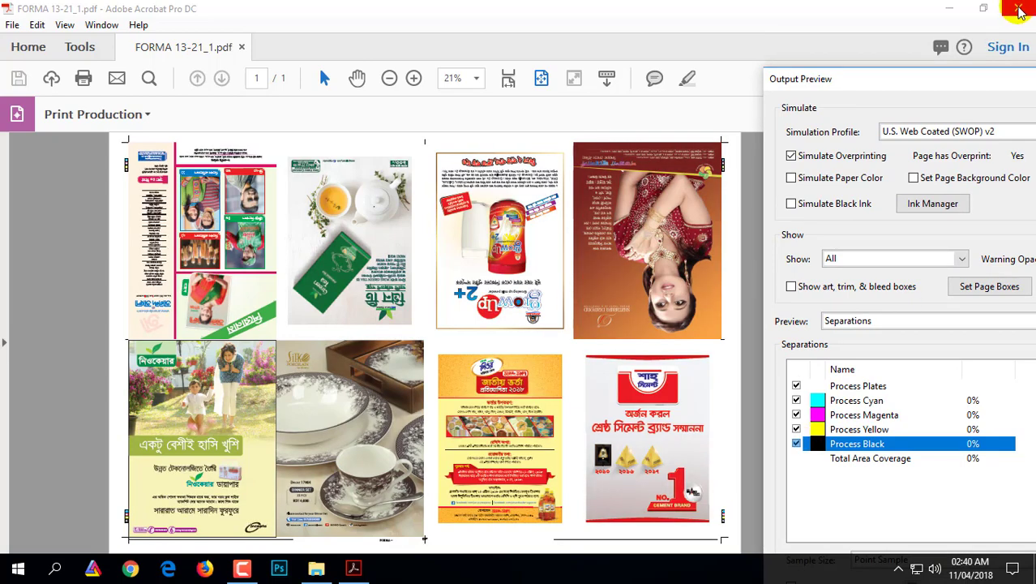
{"action": "left_click", "coordinate": [1020, 10]}
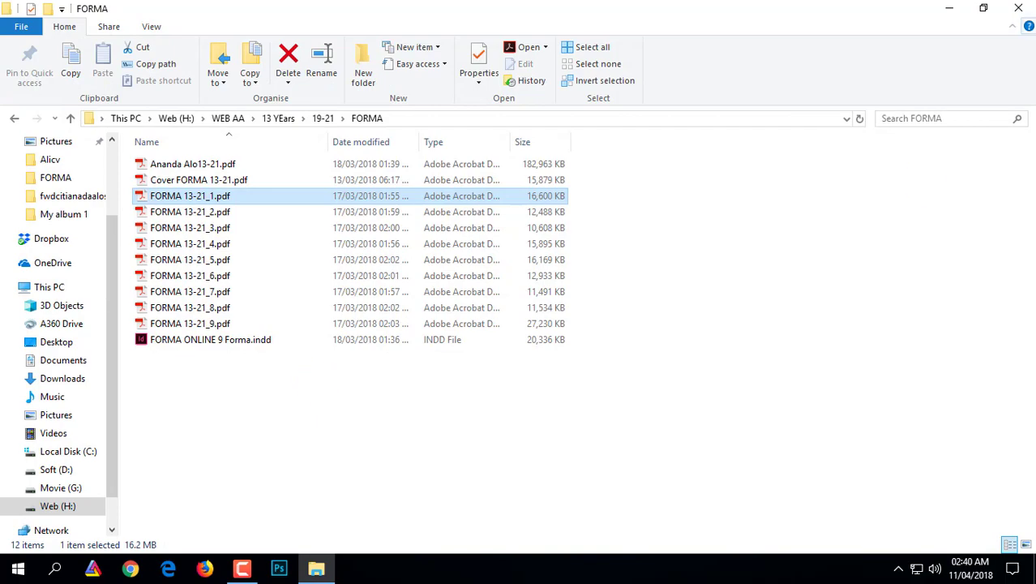
{"action": "left_click", "coordinate": [1019, 8]}
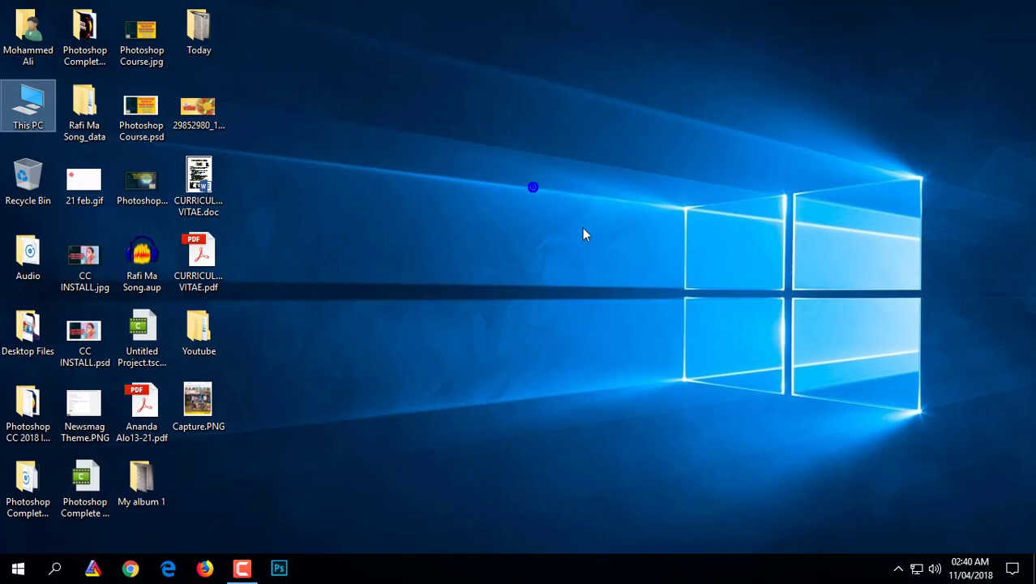
Refresh the desktop and start Photoshop CC from the taskbar
{"action": "right_click", "coordinate": [529, 192]}
{"action": "left_click", "coordinate": [581, 234]}
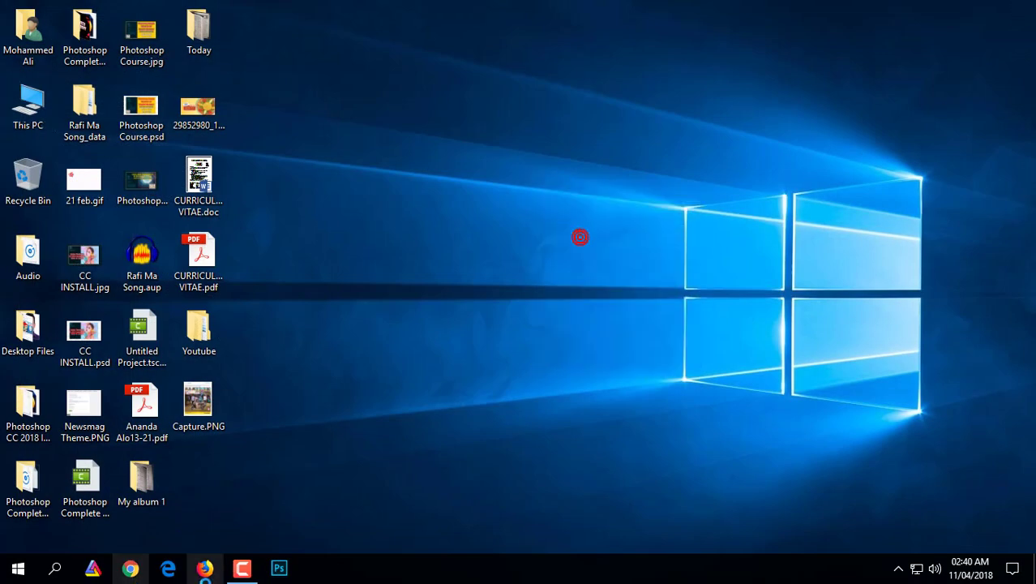
{"action": "left_click", "coordinate": [276, 576]}
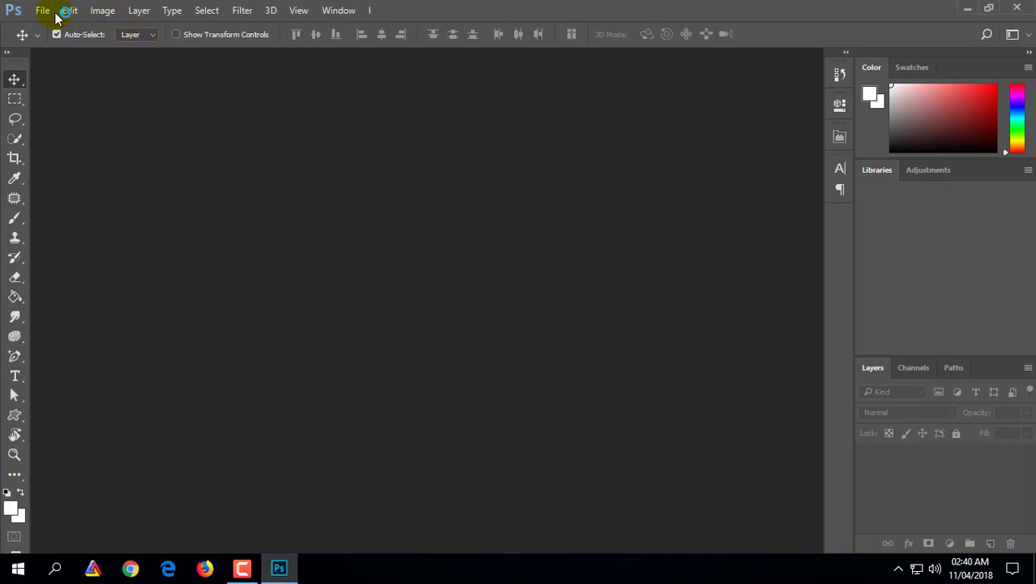
Create a new 14 × 21 inch, 300 Pixels/Inch, CMYK Color document
{"action": "left_click", "coordinate": [54, 17]}
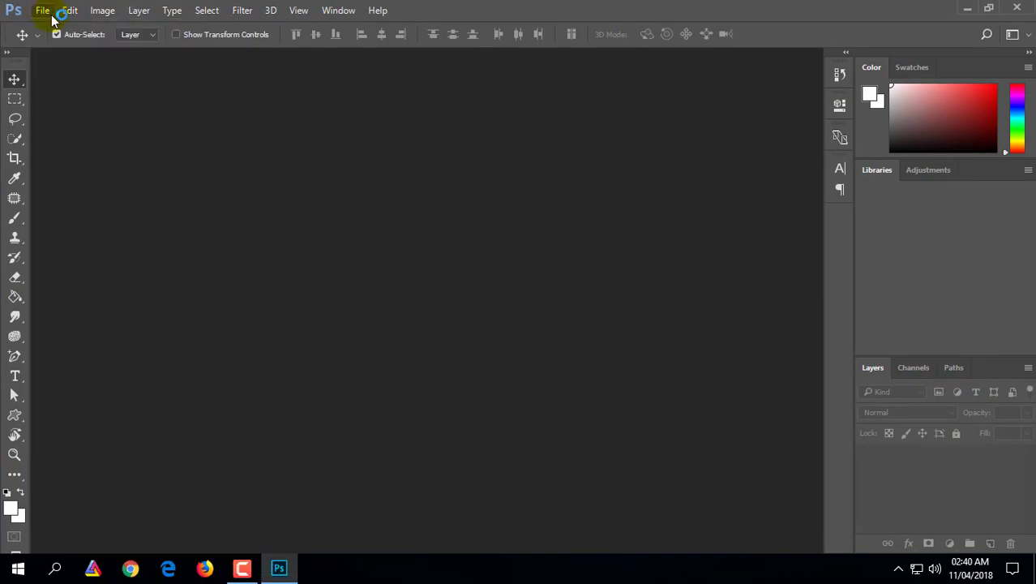
{"action": "left_click", "coordinate": [47, 16]}
{"action": "left_click", "coordinate": [104, 31]}
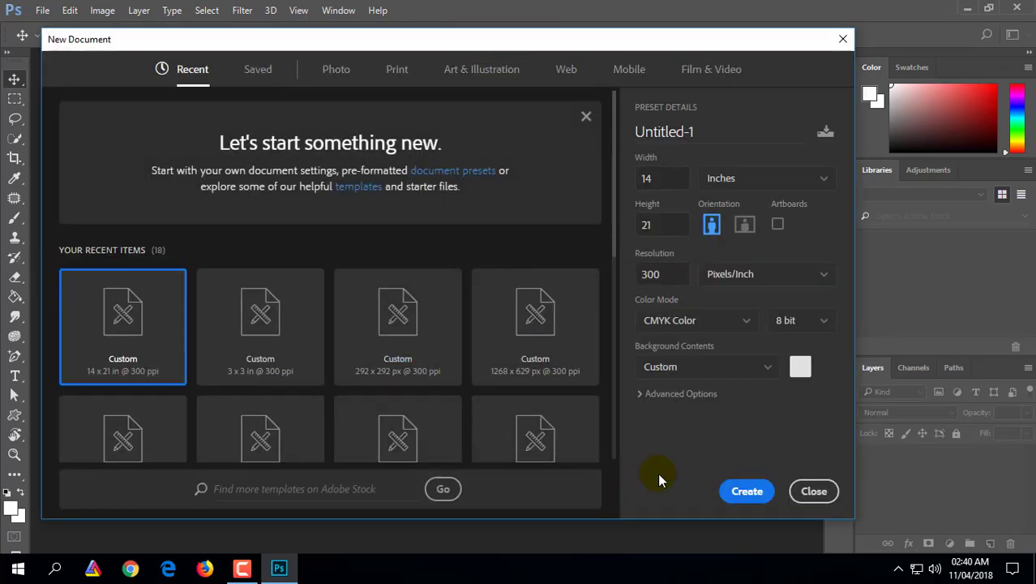
{"action": "left_click", "coordinate": [745, 490]}
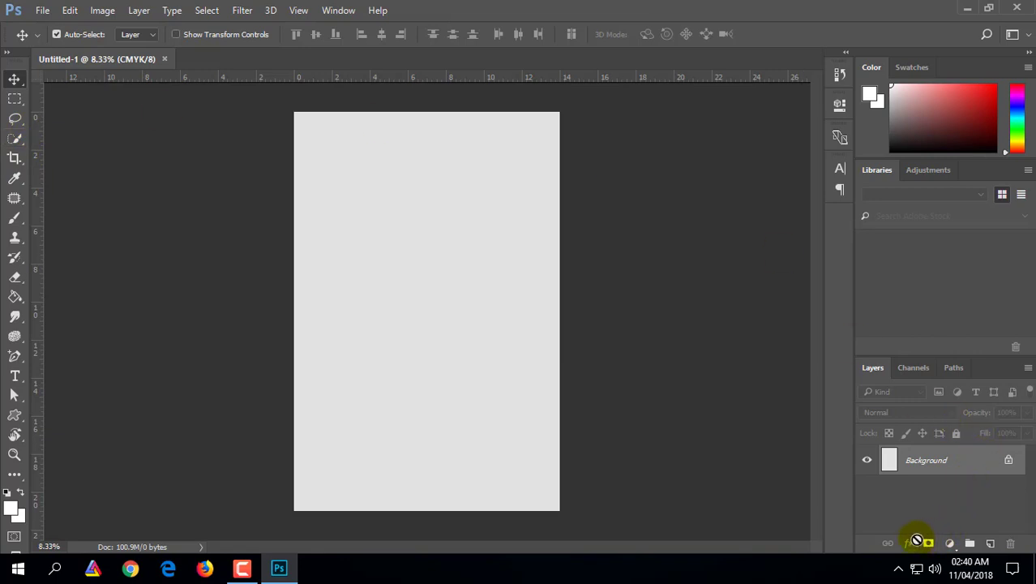
Draw a wide white rectangle band across the middle of the page, spanning its width
{"action": "left_click", "coordinate": [14, 413]}
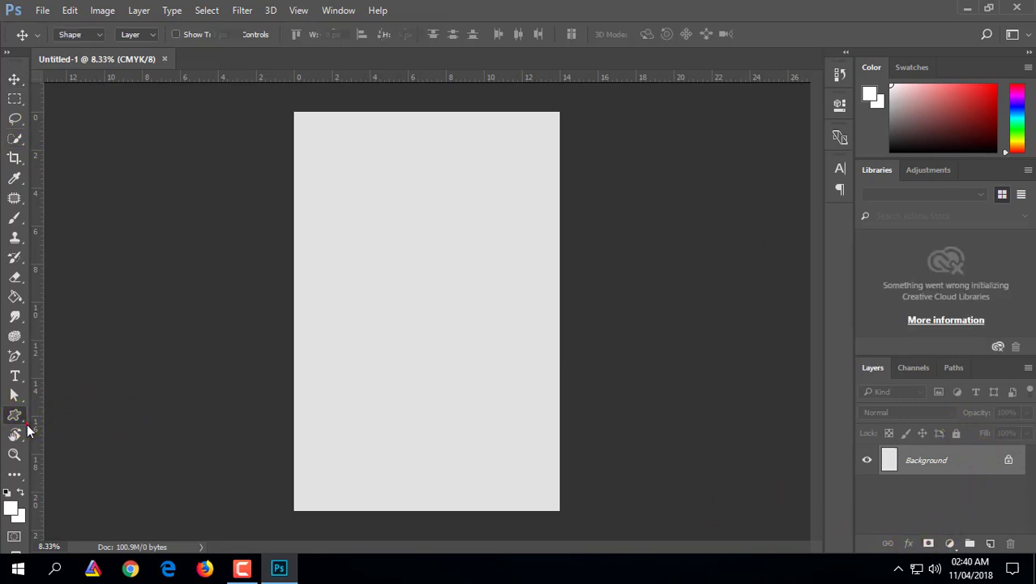
{"action": "left_click", "coordinate": [70, 415]}
{"action": "left_click_drag", "start_coordinate": [295, 336], "coordinate": [604, 394]}
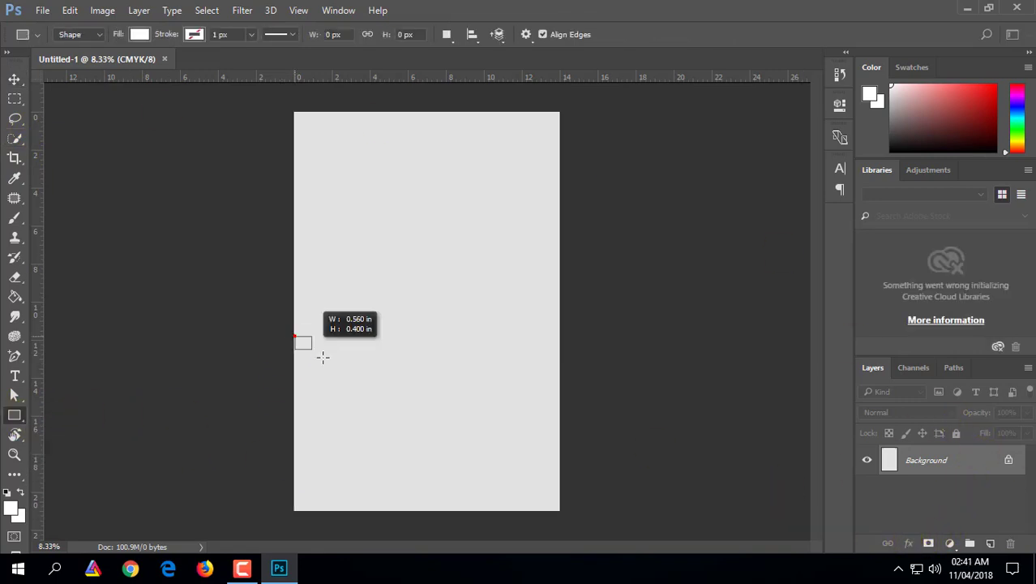
{"action": "left_click", "coordinate": [14, 79]}
{"action": "left_click_drag", "start_coordinate": [501, 381], "coordinate": [476, 381]}
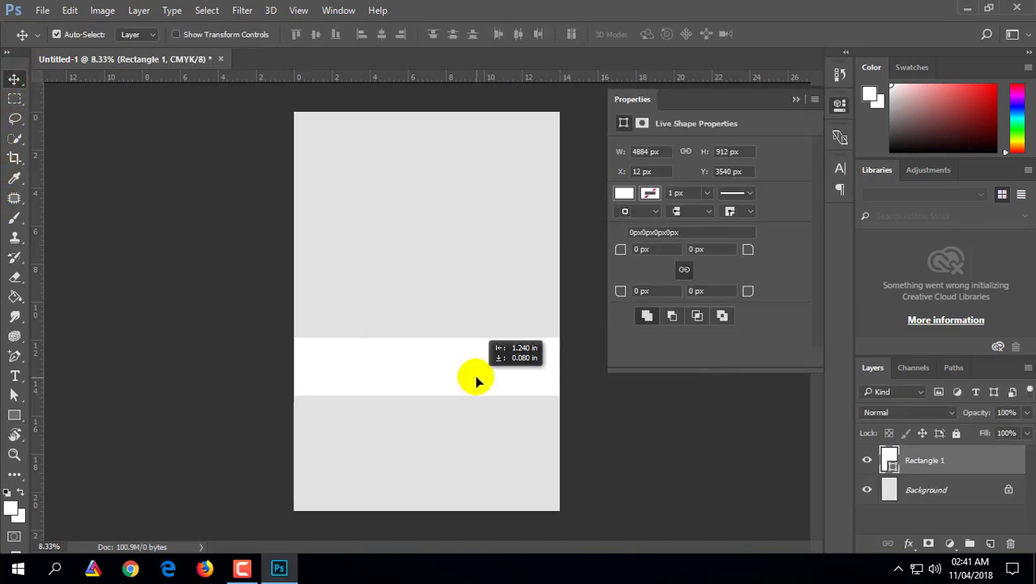
Set the Rectangle 1 fill to a deep dark red in the Color Picker
{"action": "double_click", "coordinate": [892, 462]}
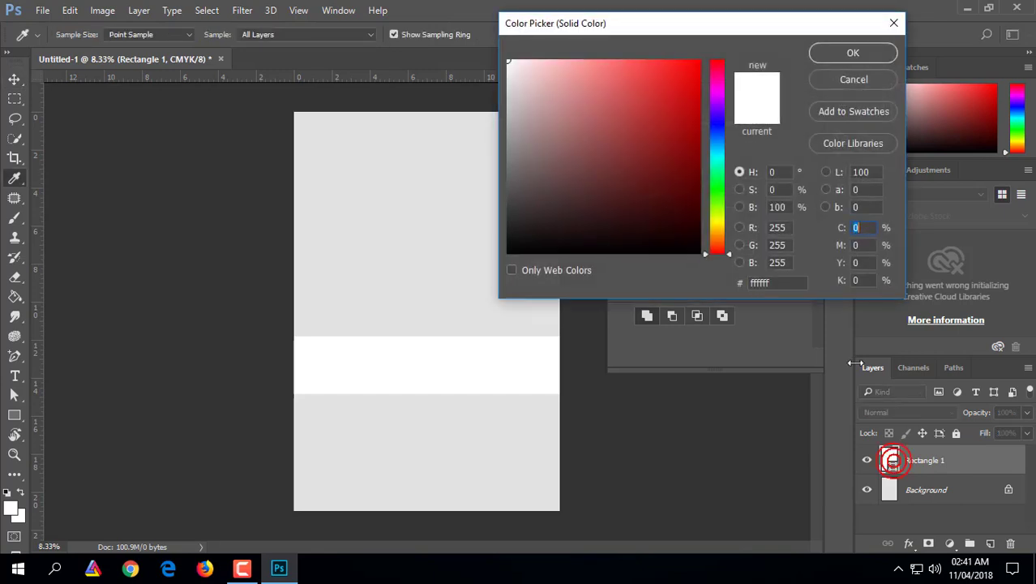
{"action": "left_click_drag", "start_coordinate": [662, 192], "coordinate": [716, 284]}
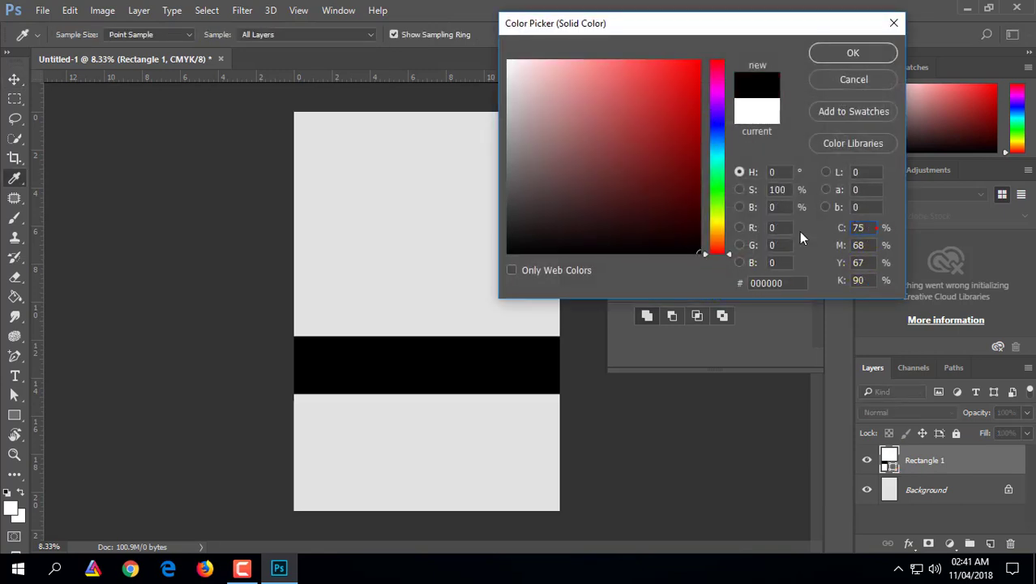
{"action": "left_click", "coordinate": [858, 228]}
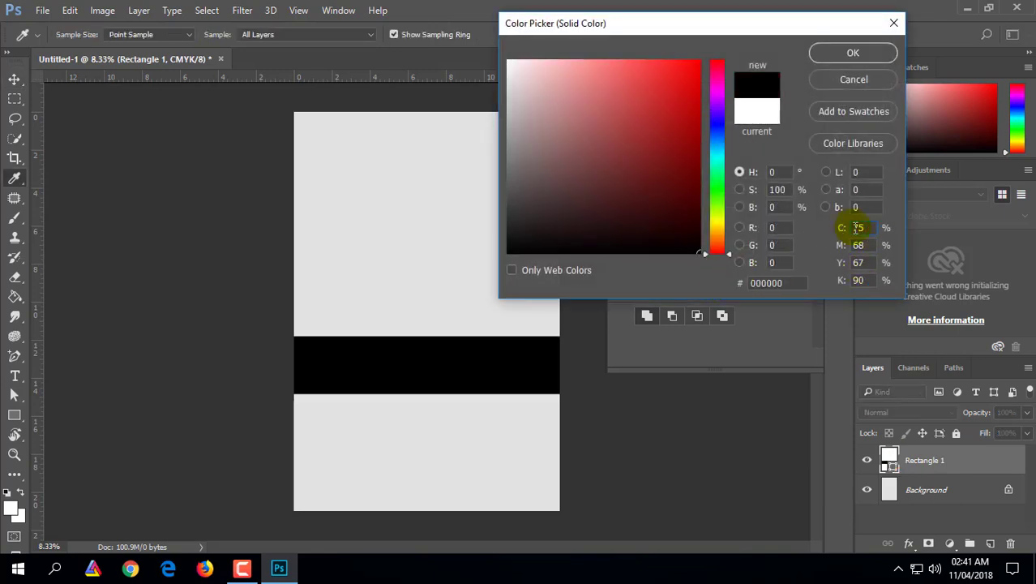
{"action": "left_click", "coordinate": [691, 148]}
{"action": "left_click", "coordinate": [718, 179]}
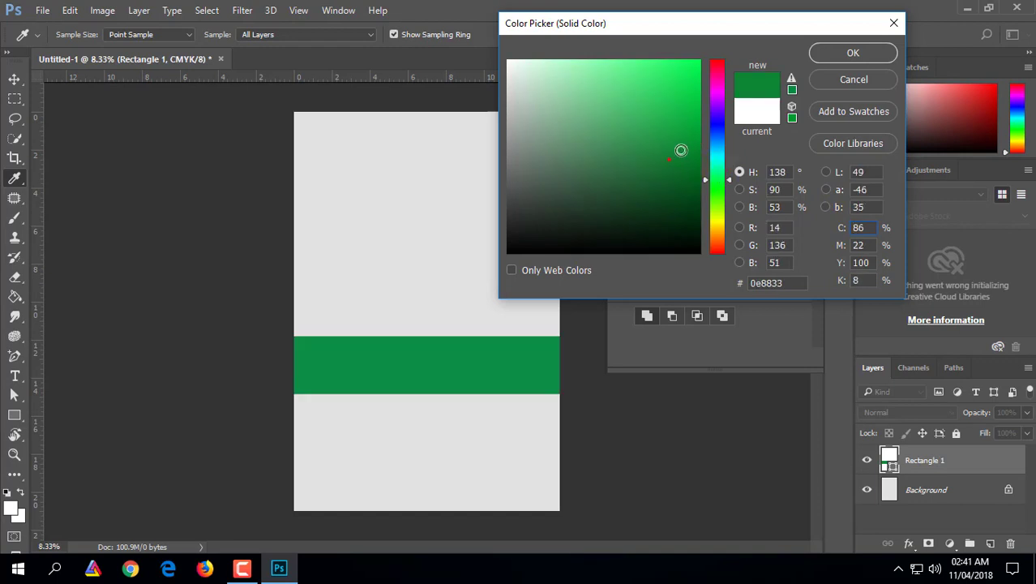
{"action": "left_click_drag", "start_coordinate": [711, 163], "coordinate": [717, 182]}
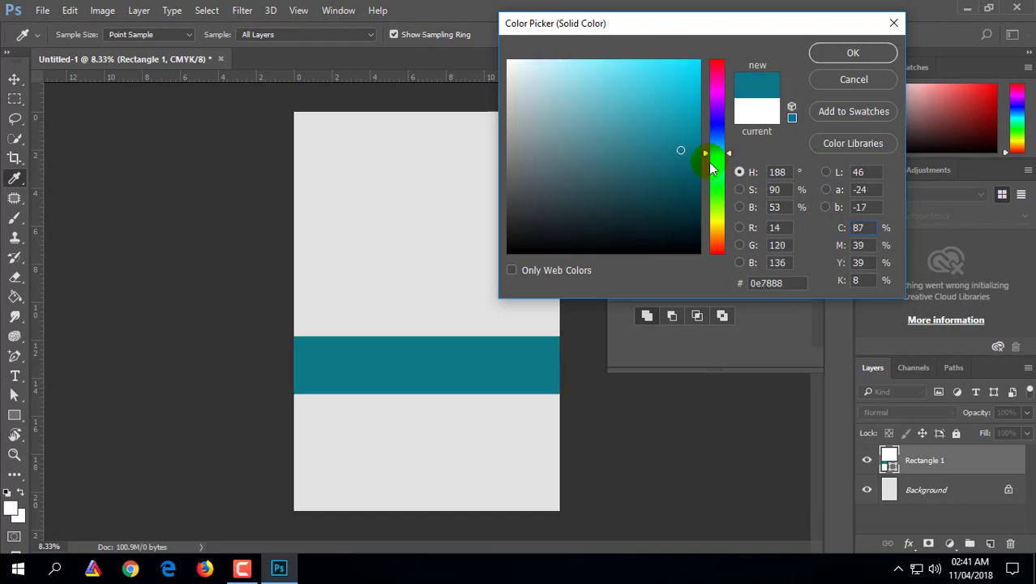
{"action": "left_click", "coordinate": [720, 85]}
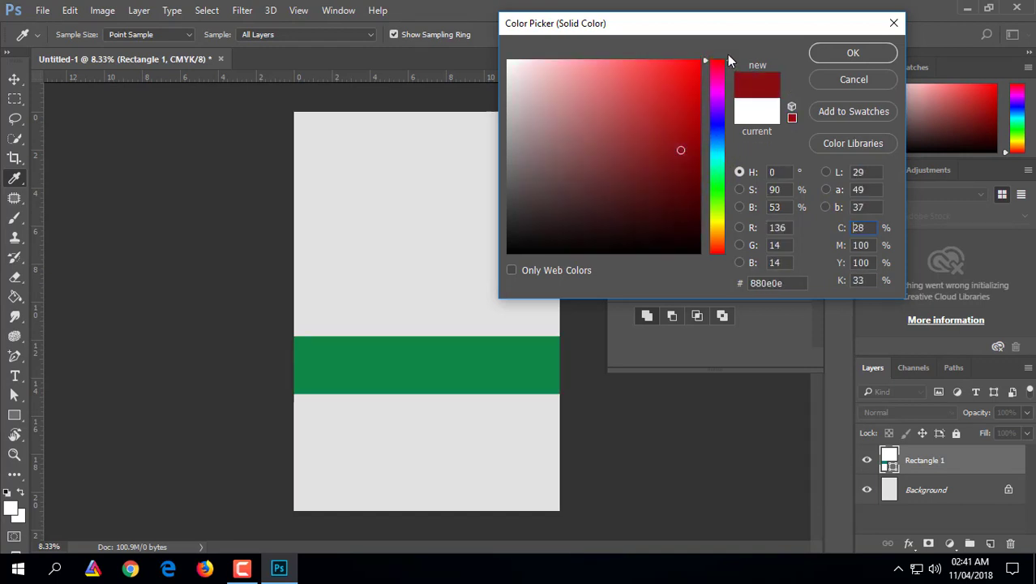
{"action": "left_click_drag", "start_coordinate": [690, 76], "coordinate": [698, 163]}
{"action": "left_click", "coordinate": [849, 54]}
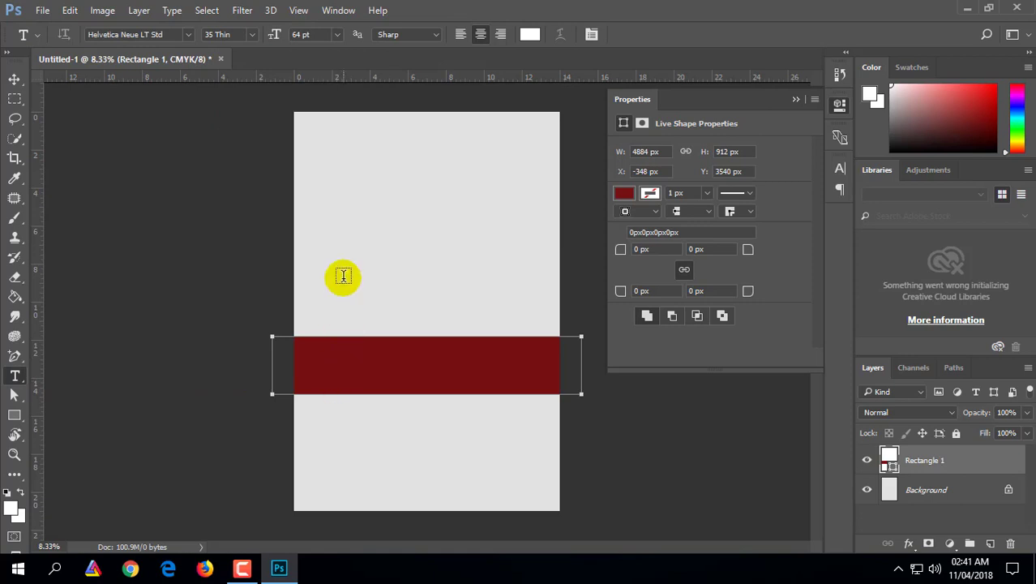
Draw a text box and fill it with Lorem Ipsum placeholder text
{"action": "mouse_move", "coordinate": [331, 249]}
{"action": "left_mouse_down"}
{"action": "mouse_move", "coordinate": [534, 302]}
{"action": "mouse_move", "coordinate": [519, 294]}
{"action": "left_mouse_up"}
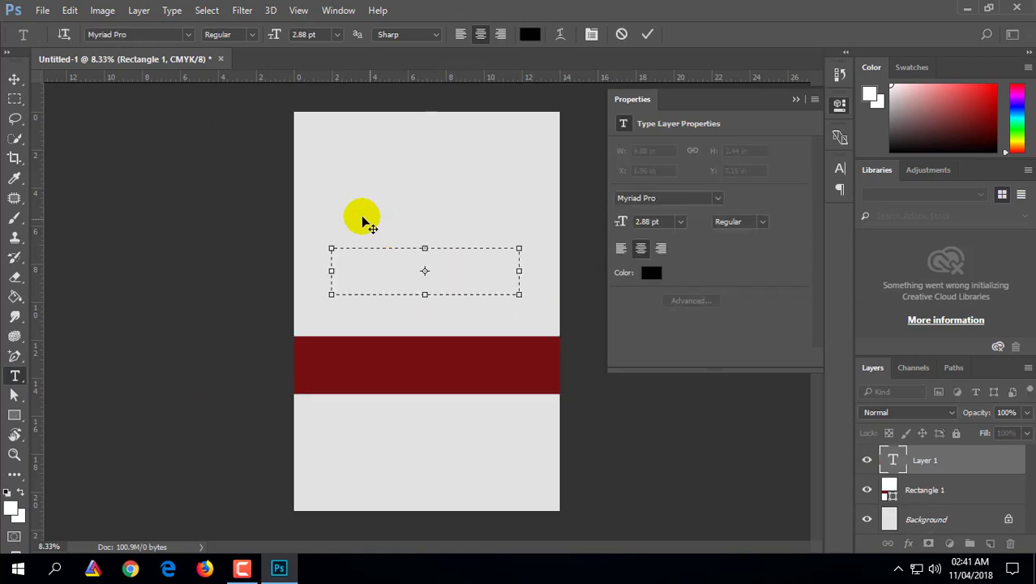
{"action": "left_click", "coordinate": [172, 10]}
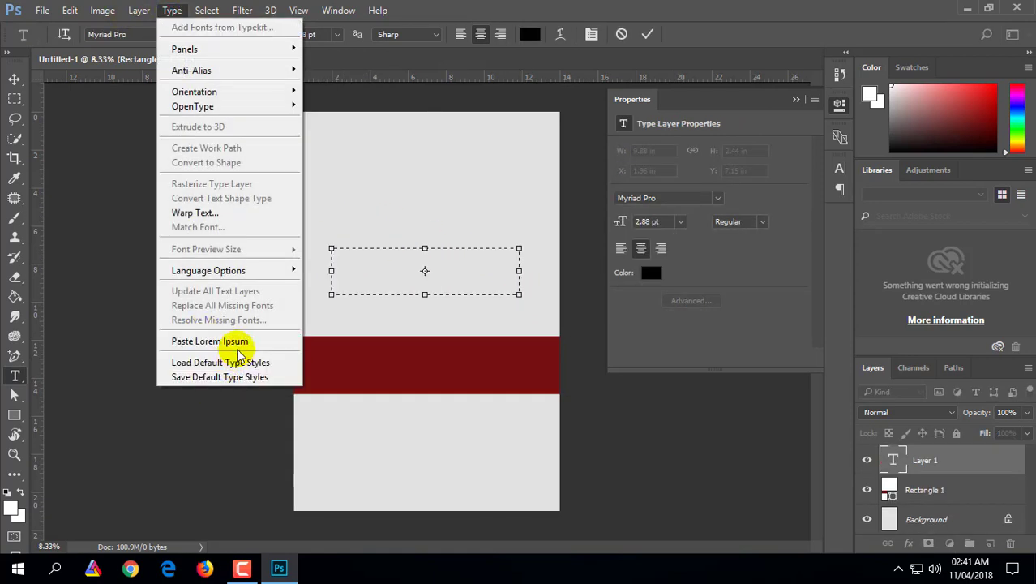
{"action": "left_click", "coordinate": [213, 341]}
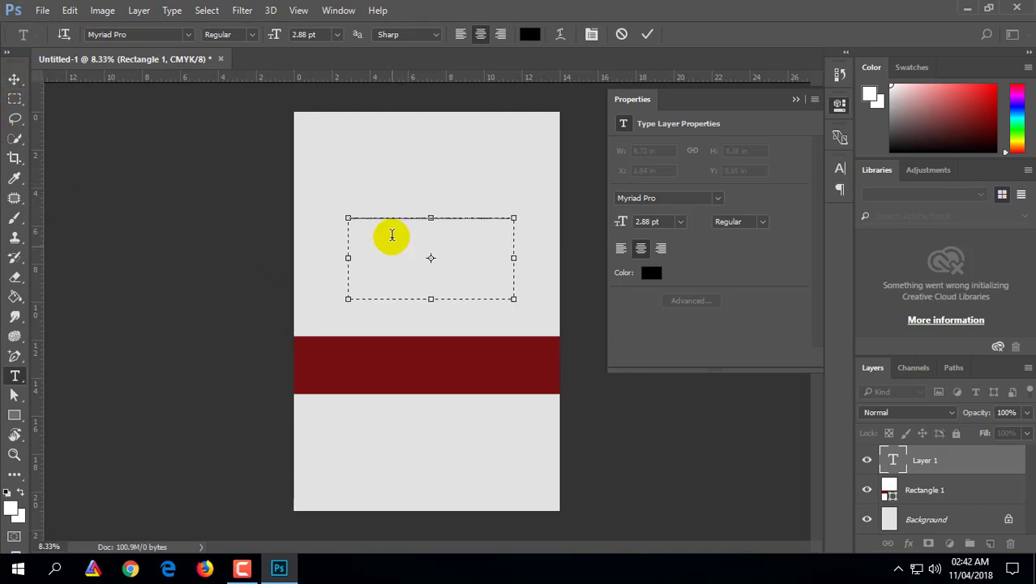
{"action": "key", "text": "ctrl+v"}
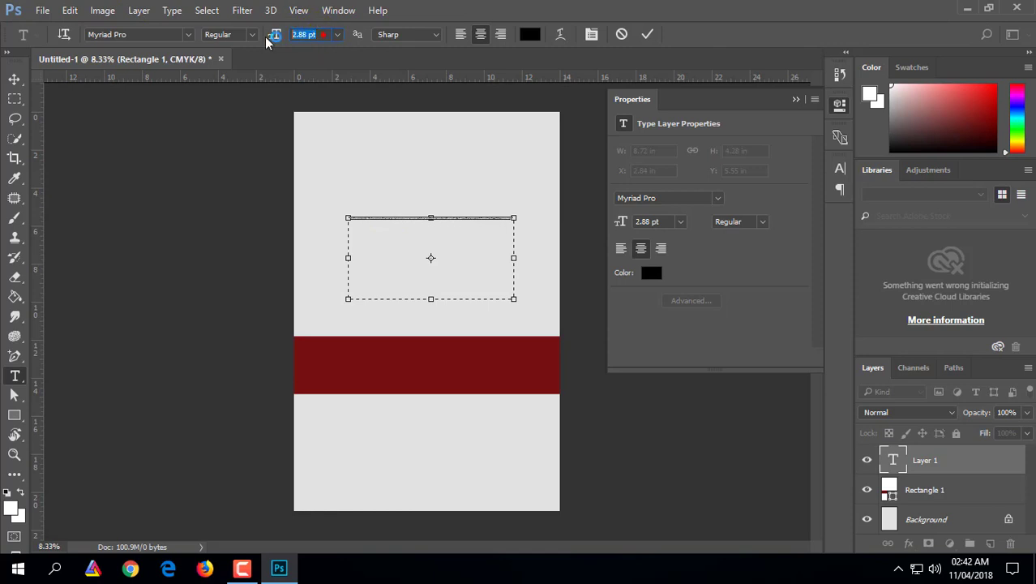
Set the placeholder text to 11 pt and move the block onto the red band
{"action": "left_click", "coordinate": [322, 57]}
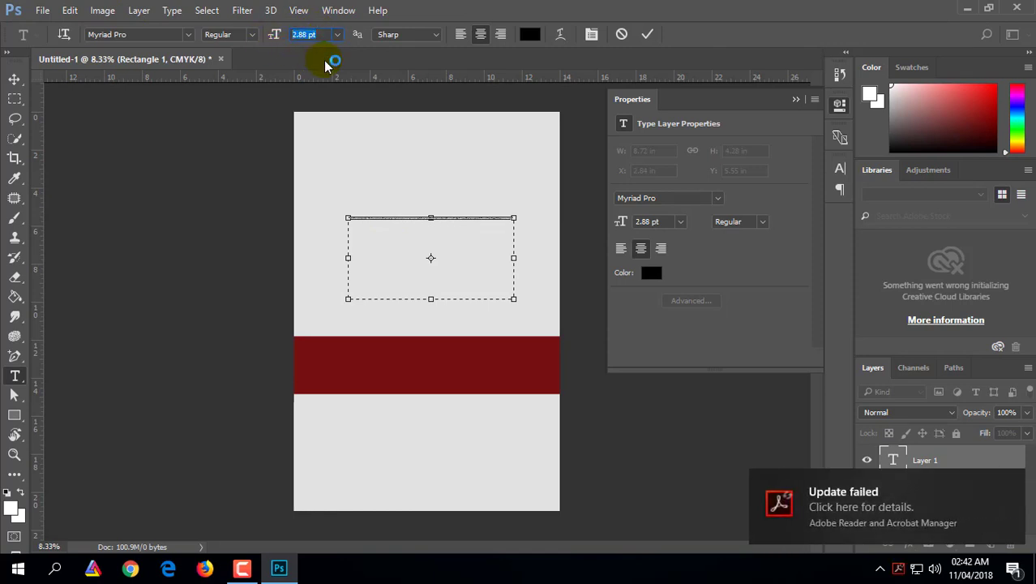
{"action": "type", "text": "100"}
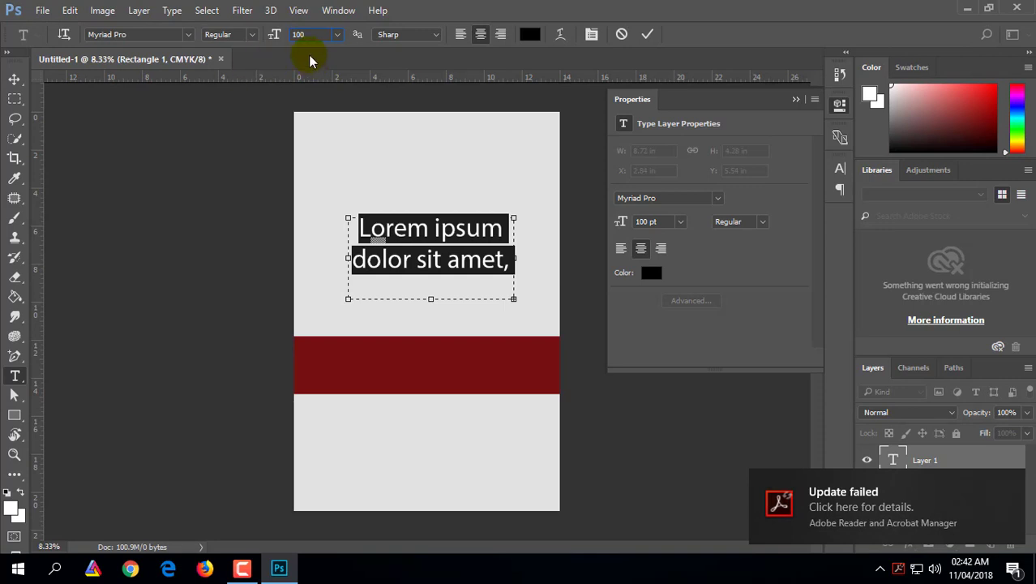
{"action": "key", "text": "BackSpace"}
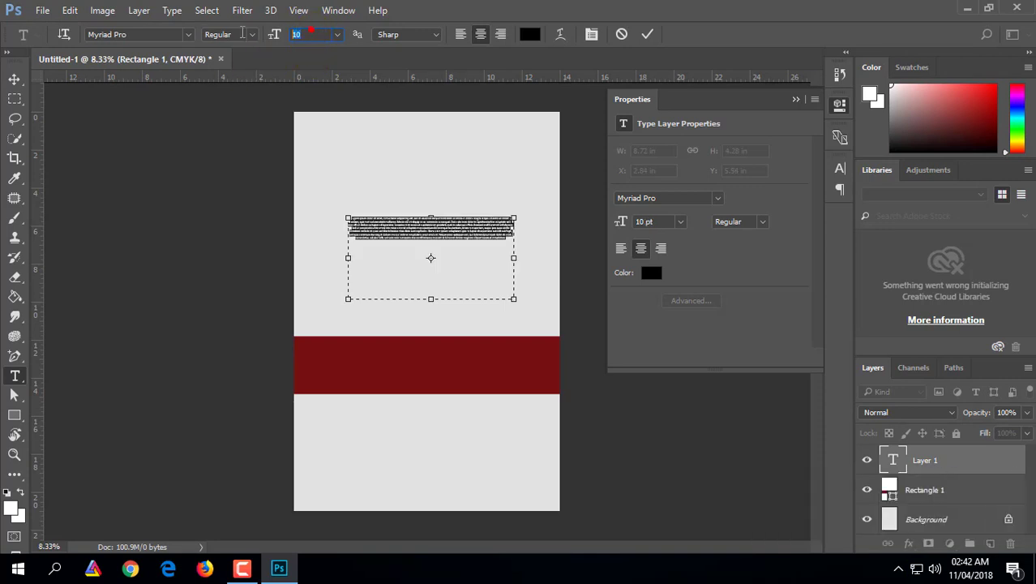
{"action": "key", "text": "BackSpace"}
{"action": "type", "text": "1"}
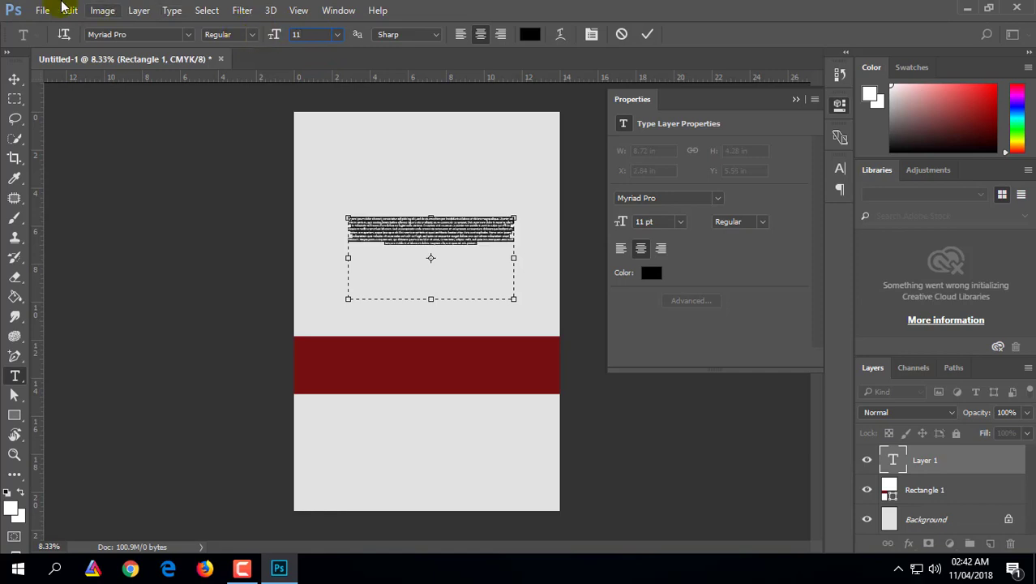
{"action": "left_click", "coordinate": [14, 78]}
{"action": "left_click_drag", "start_coordinate": [414, 235], "coordinate": [399, 359]}
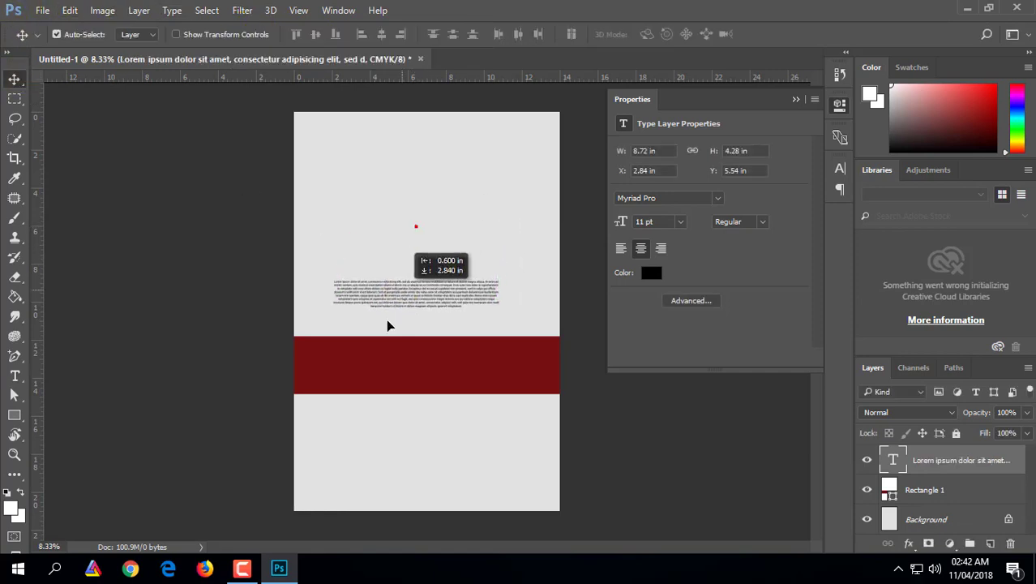
Select all the lorem ipsum paragraph text for editing
{"action": "left_click", "coordinate": [15, 376]}
{"action": "left_click", "coordinate": [416, 357]}
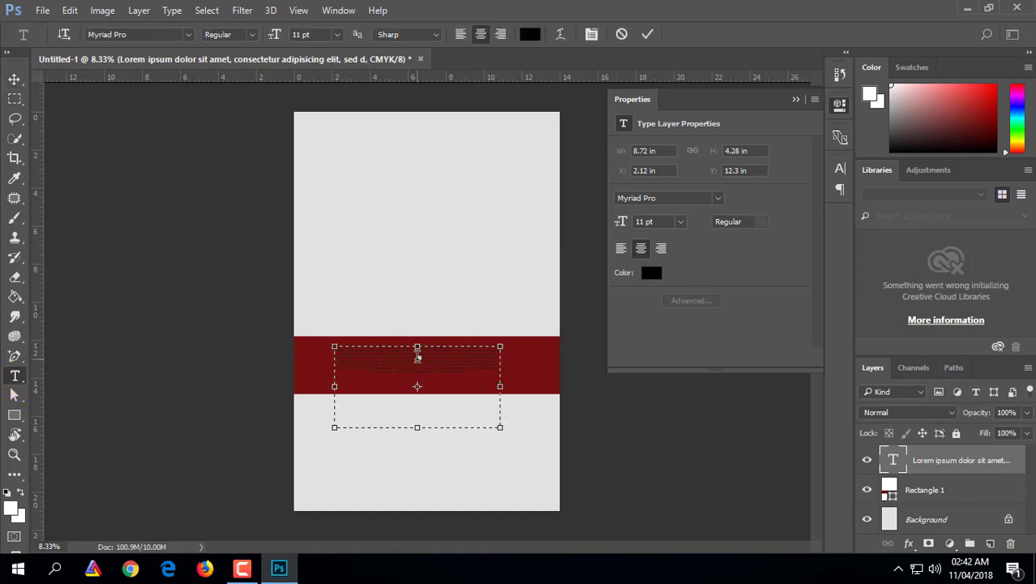
{"action": "key", "text": "ctrl+a"}
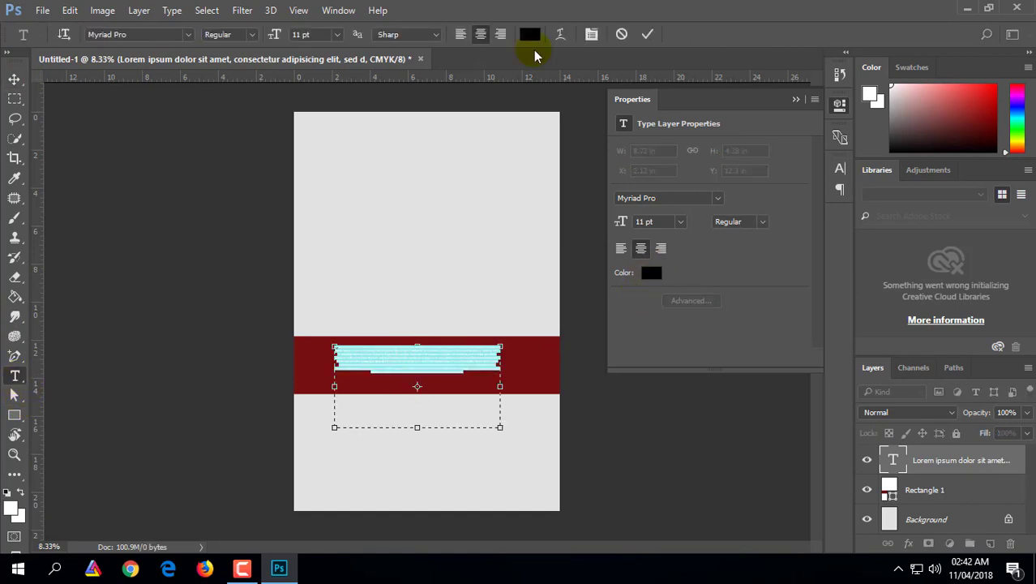
{"action": "left_click", "coordinate": [530, 34]}
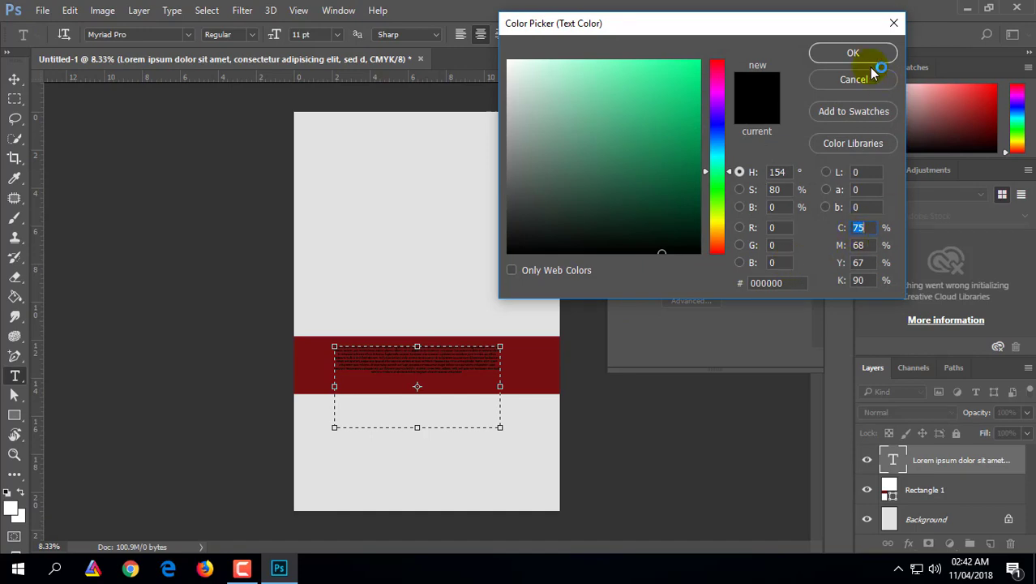
{"action": "left_click", "coordinate": [852, 53]}
Colour the text C0 M0 Y0 K100 and shorten its box to 2 inches tall
{"action": "left_click", "coordinate": [529, 34]}
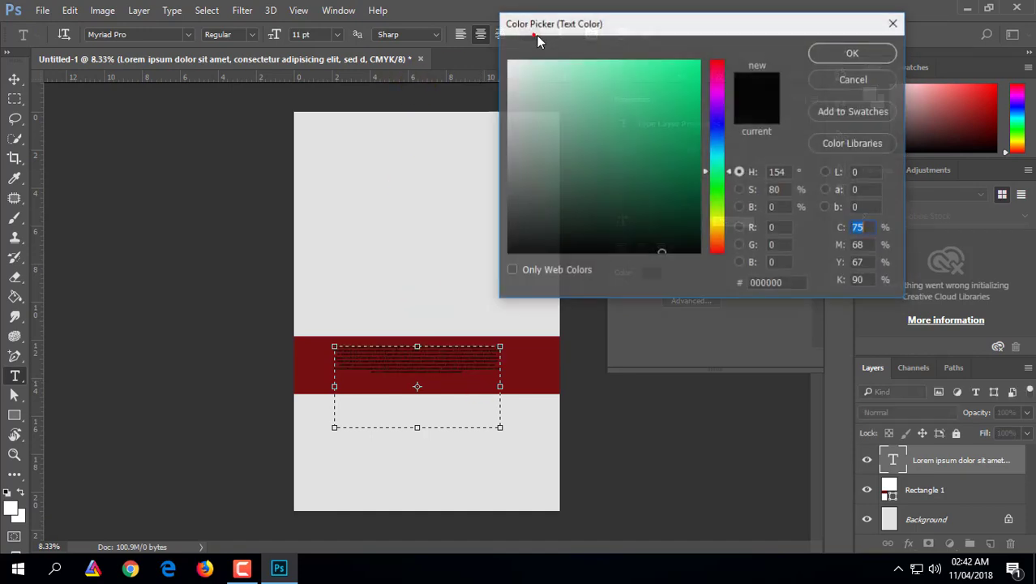
{"action": "type", "text": "0"}
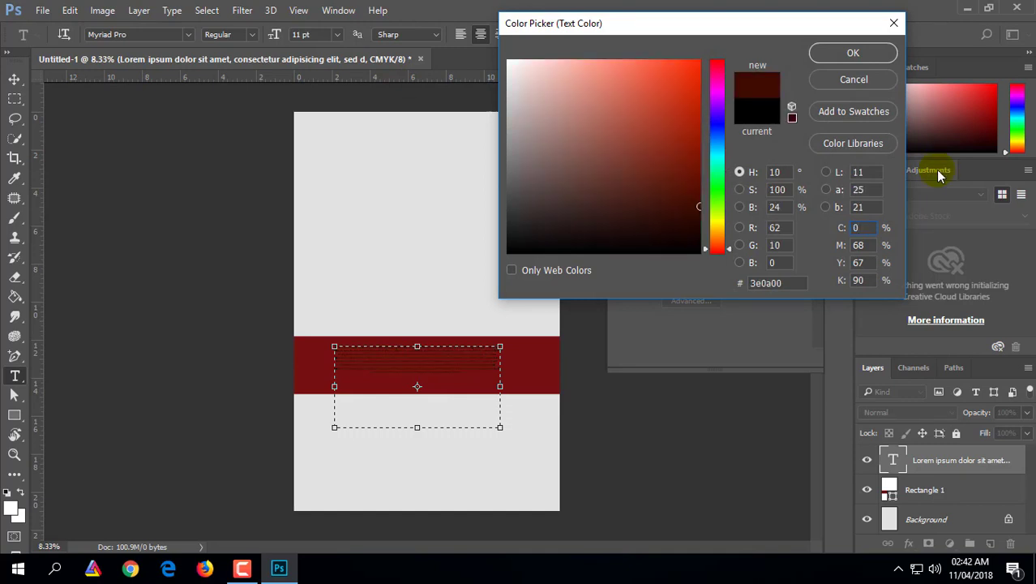
{"action": "left_click", "coordinate": [868, 245]}
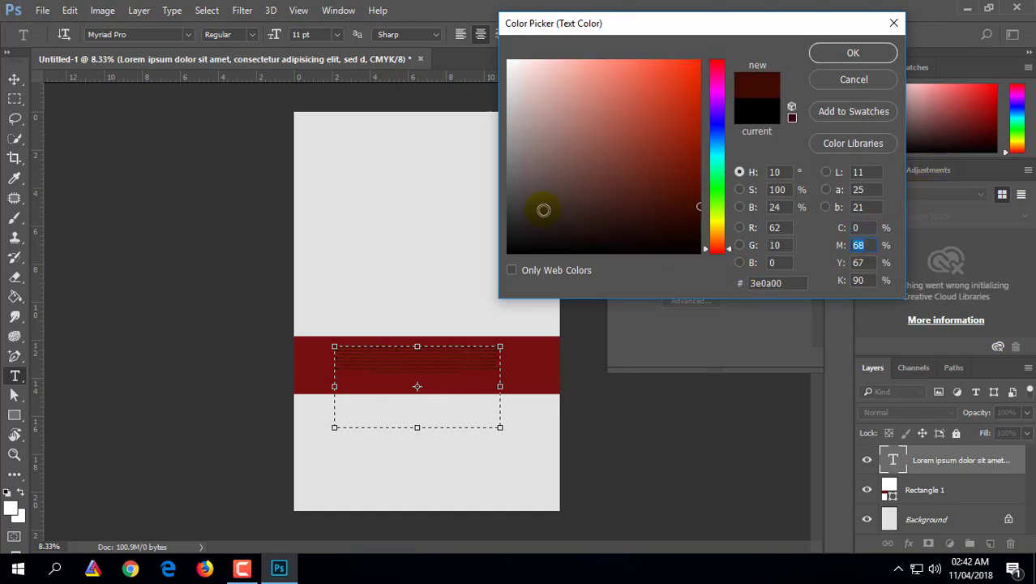
{"action": "left_click", "coordinate": [508, 61]}
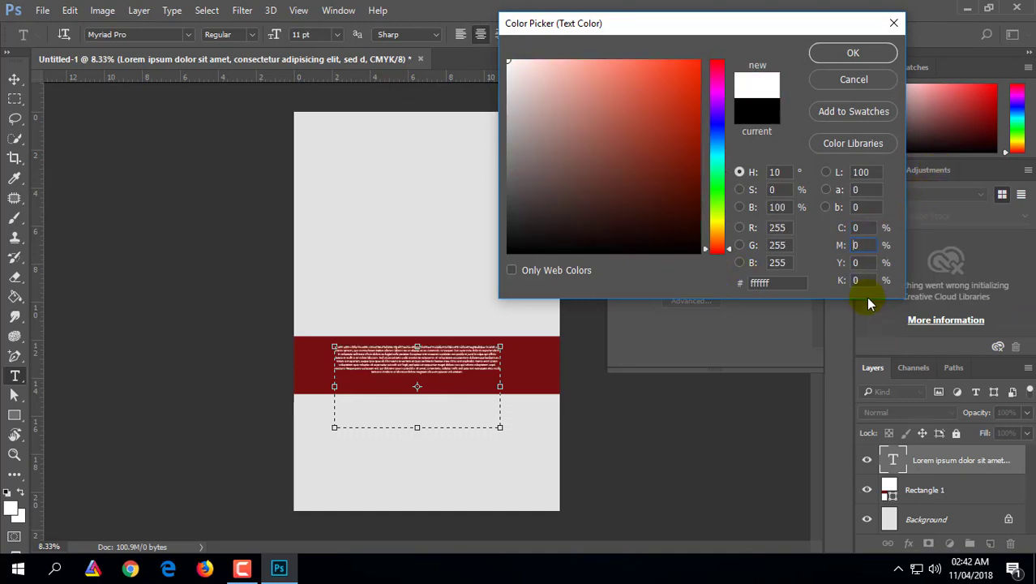
{"action": "type", "text": "100"}
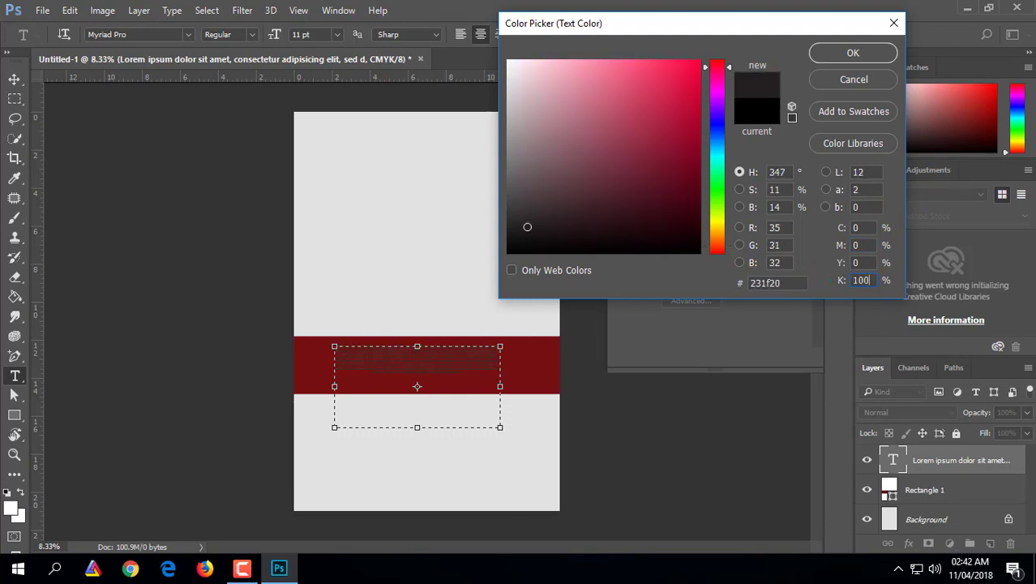
{"action": "left_click", "coordinate": [853, 53]}
{"action": "left_click_drag", "start_coordinate": [417, 427], "coordinate": [429, 382]}
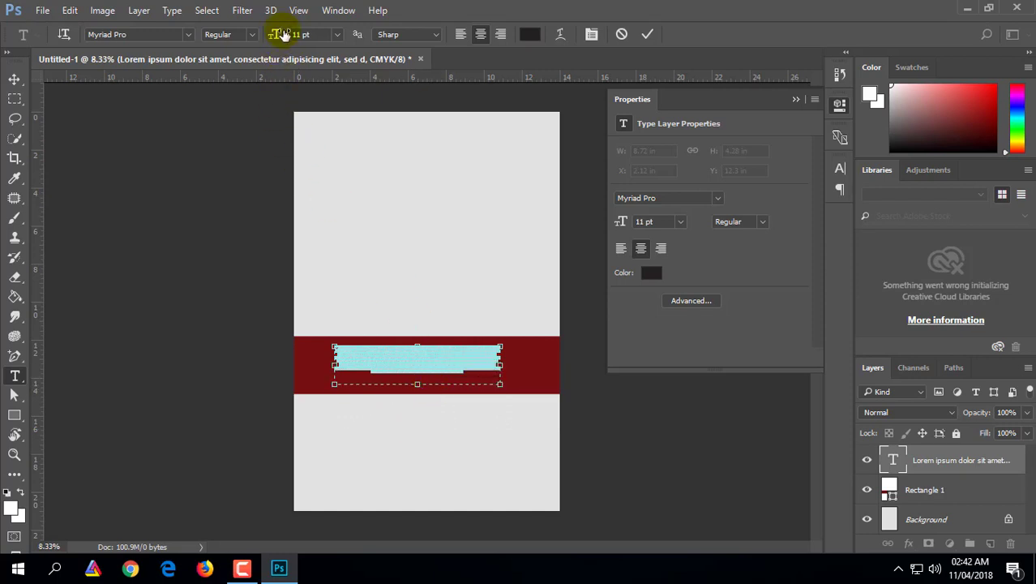
{"action": "left_click", "coordinate": [14, 79]}
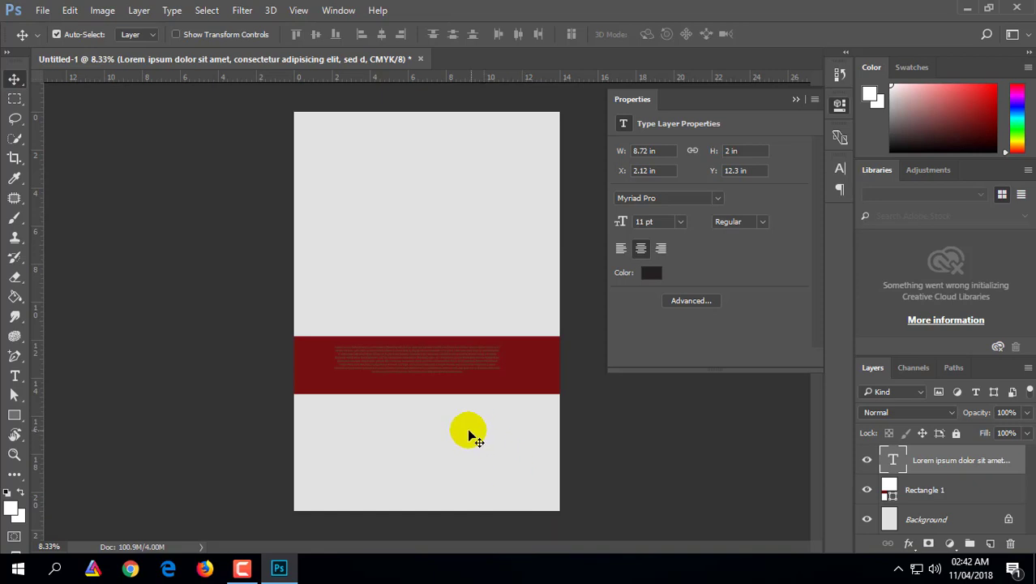
Resize all the lorem ipsum text to 14 pt and drag it right across the band
{"action": "scroll", "coordinate": [514, 387], "scroll_direction": "up", "scroll_amount": 5}
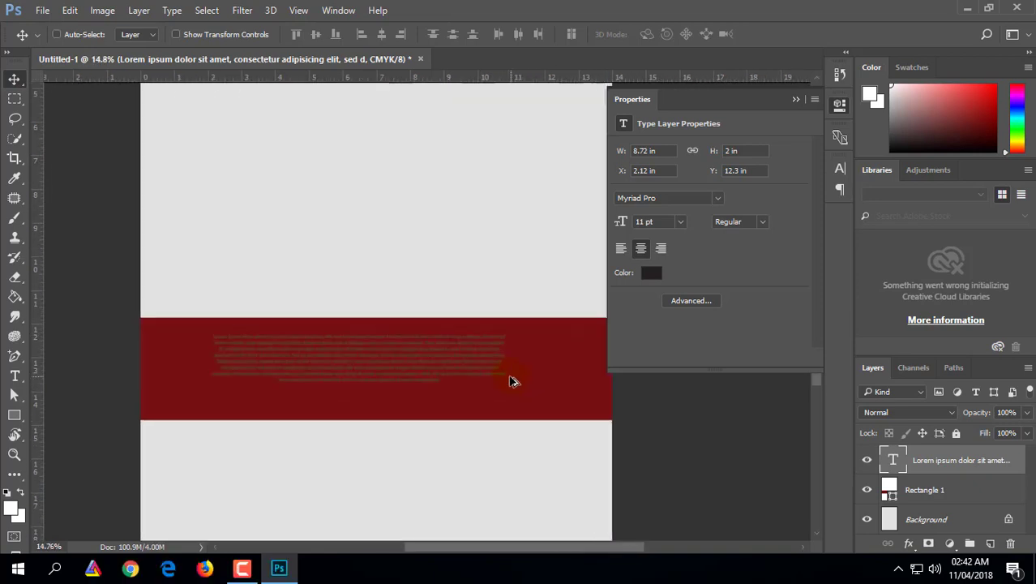
{"action": "scroll", "coordinate": [385, 409], "scroll_direction": "up", "scroll_amount": 1}
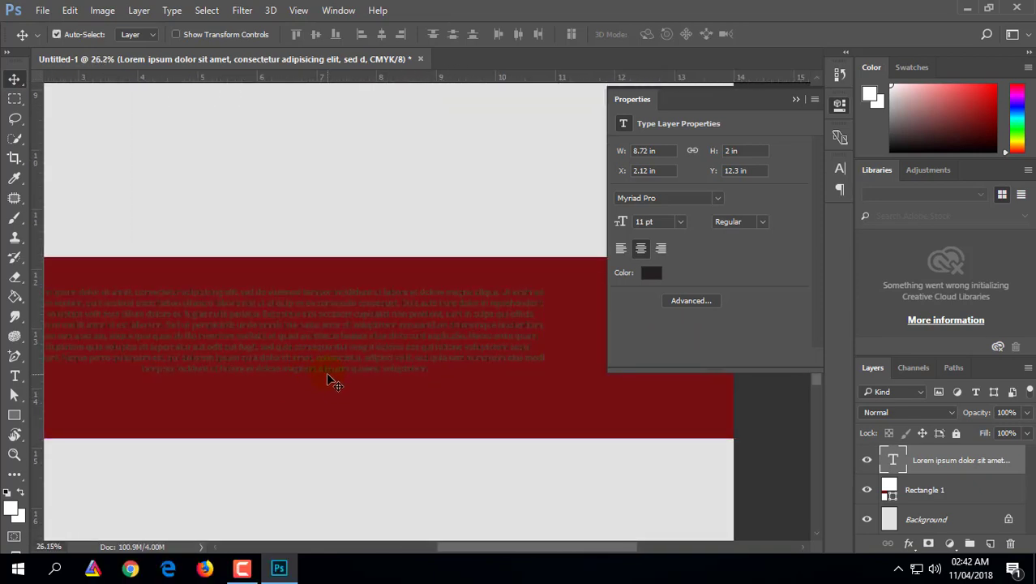
{"action": "left_click", "coordinate": [14, 376]}
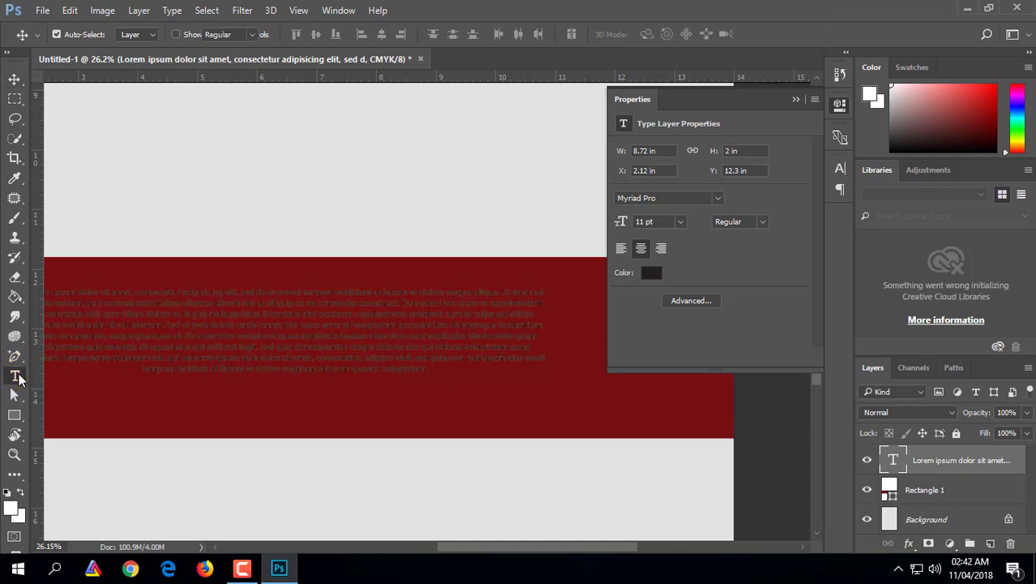
{"action": "triple_click", "coordinate": [206, 299]}
{"action": "key", "text": "ctrl+a"}
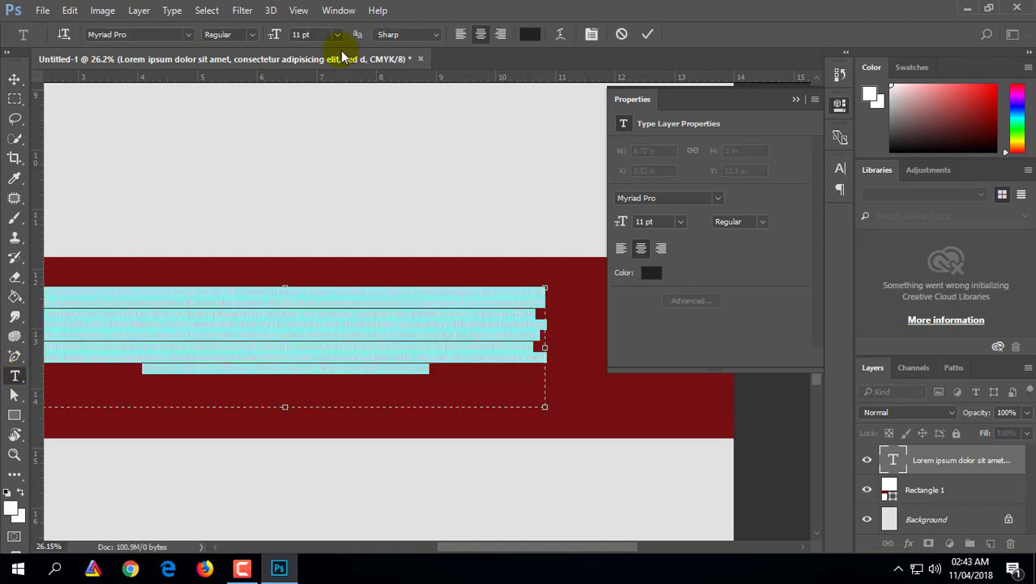
{"action": "left_click", "coordinate": [337, 34]}
{"action": "left_click", "coordinate": [326, 174]}
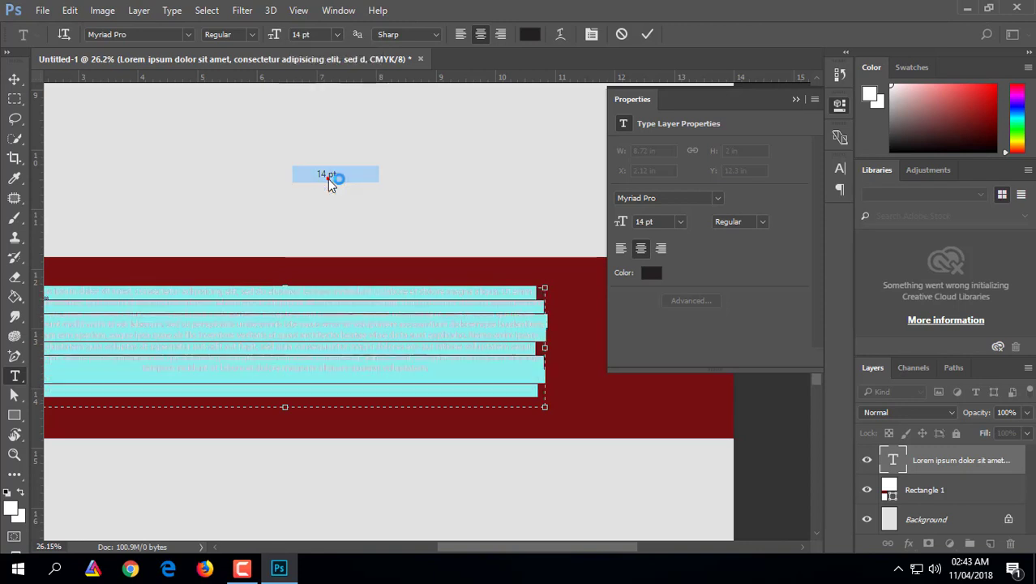
{"action": "left_click", "coordinate": [318, 310]}
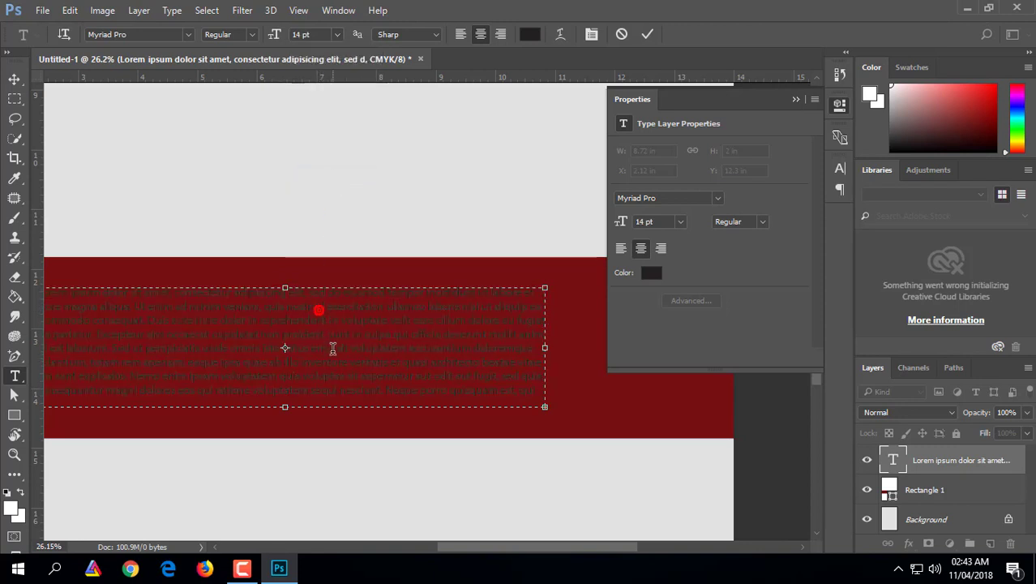
{"action": "left_click", "coordinate": [13, 80]}
{"action": "left_click_drag", "start_coordinate": [343, 354], "coordinate": [376, 354]}
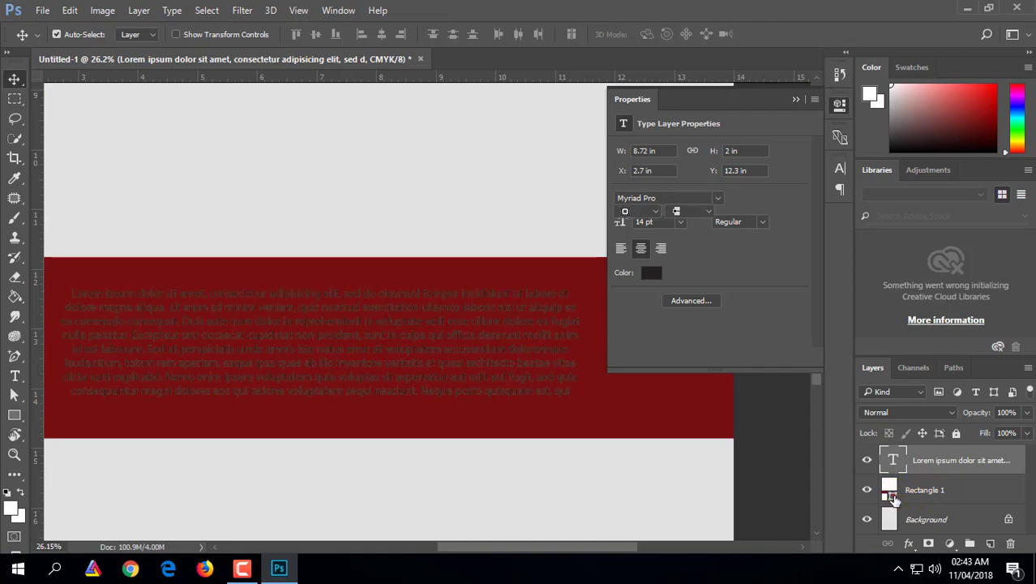
Recolour the Rectangle 1 band from dark red to a light salmon pink
{"action": "left_click", "coordinate": [895, 499]}
{"action": "left_click", "coordinate": [889, 495]}
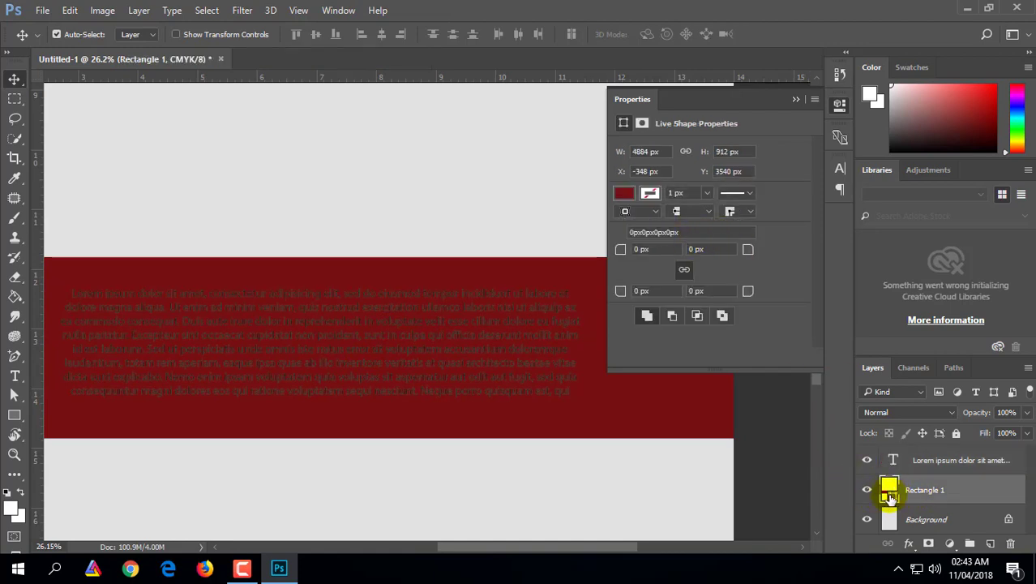
{"action": "double_click", "coordinate": [891, 496]}
{"action": "left_click", "coordinate": [691, 91]}
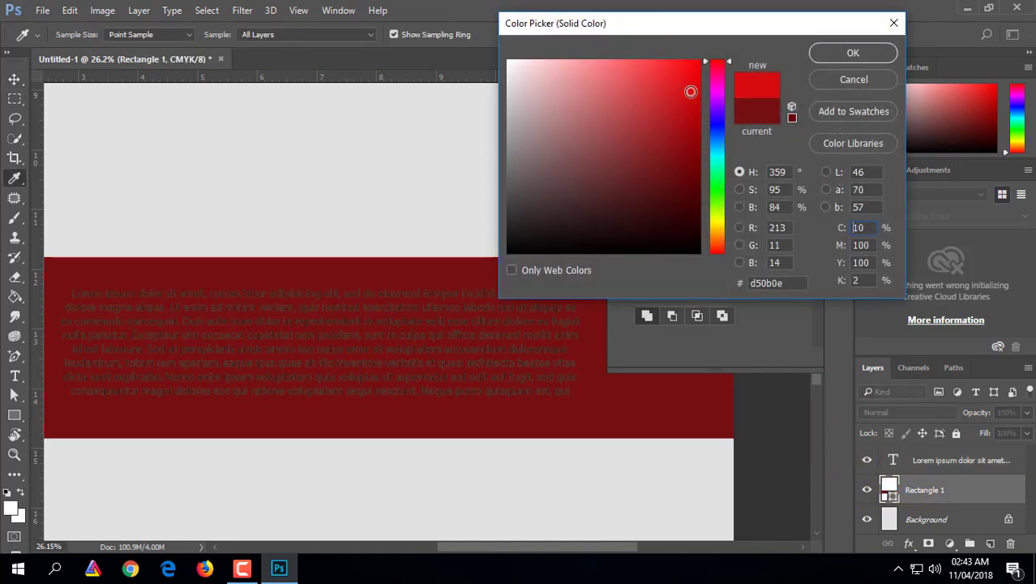
{"action": "mouse_move", "coordinate": [676, 85]}
{"action": "left_mouse_down"}
{"action": "mouse_move", "coordinate": [632, 55]}
{"action": "mouse_move", "coordinate": [595, 62]}
{"action": "mouse_move", "coordinate": [625, 76]}
{"action": "mouse_move", "coordinate": [636, 67]}
{"action": "mouse_move", "coordinate": [607, 77]}
{"action": "mouse_move", "coordinate": [588, 57]}
{"action": "mouse_move", "coordinate": [597, 52]}
{"action": "mouse_move", "coordinate": [594, 62]}
{"action": "left_mouse_up"}
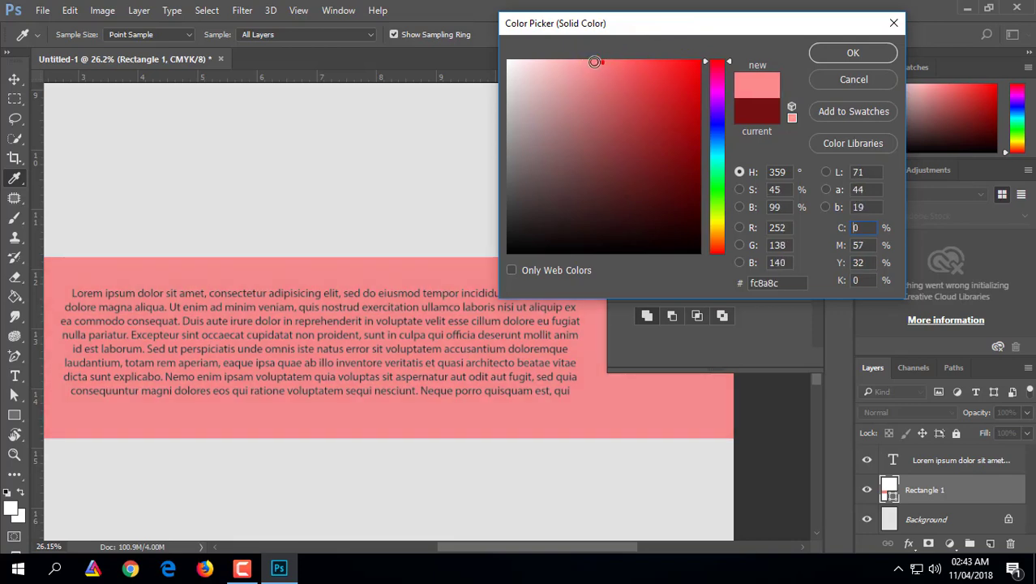
{"action": "left_click", "coordinate": [822, 50]}
Nudge the lorem ipsum paragraph slightly right and down, then show the Channels list
{"action": "key", "text": "v"}
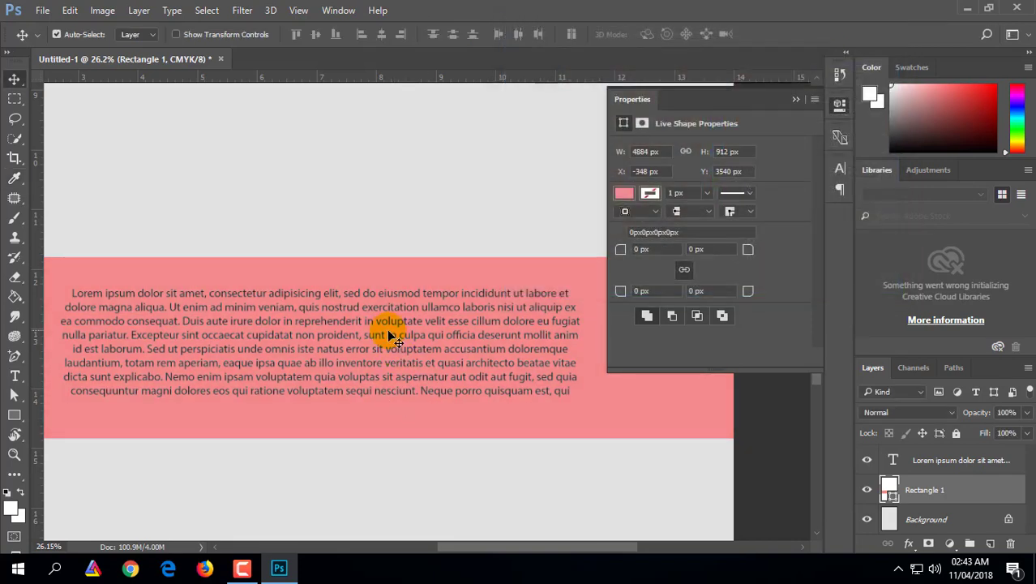
{"action": "left_click_drag", "start_coordinate": [380, 341], "coordinate": [390, 352]}
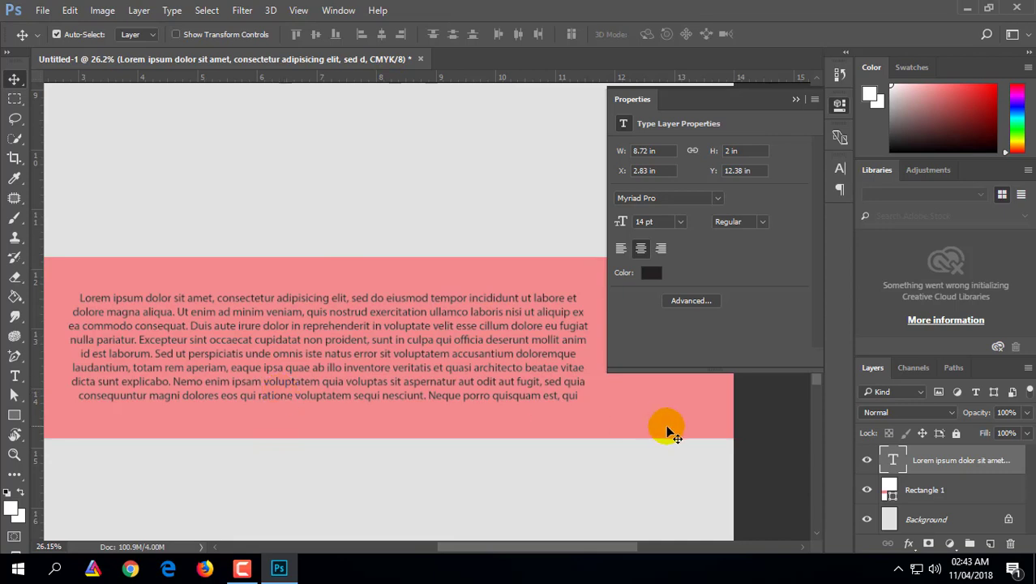
{"action": "left_click", "coordinate": [916, 367]}
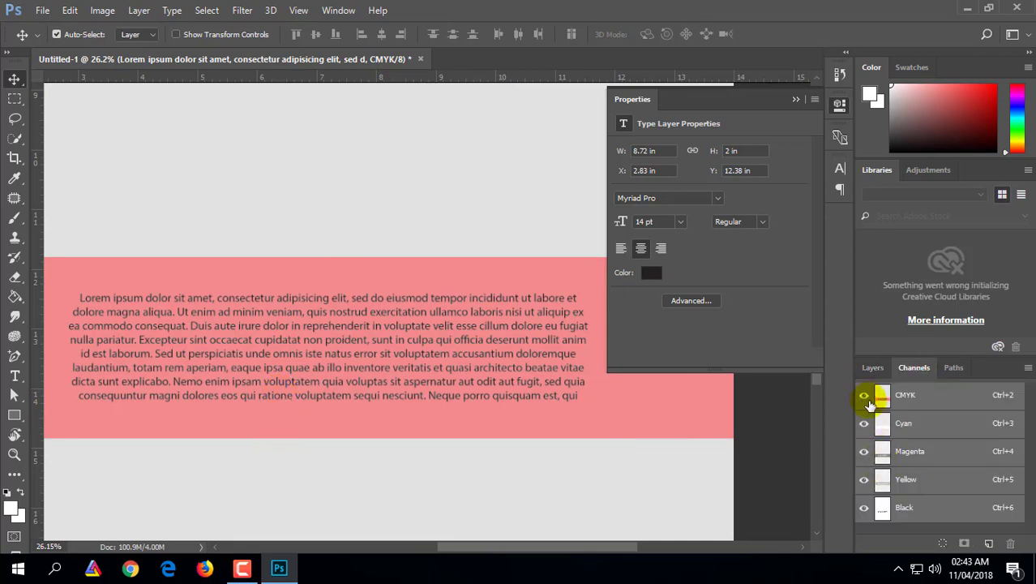
Toggle the Cyan, Magenta, Yellow and Black channels off and on to inspect each plate
{"action": "left_click", "coordinate": [864, 423]}
{"action": "left_click", "coordinate": [865, 423]}
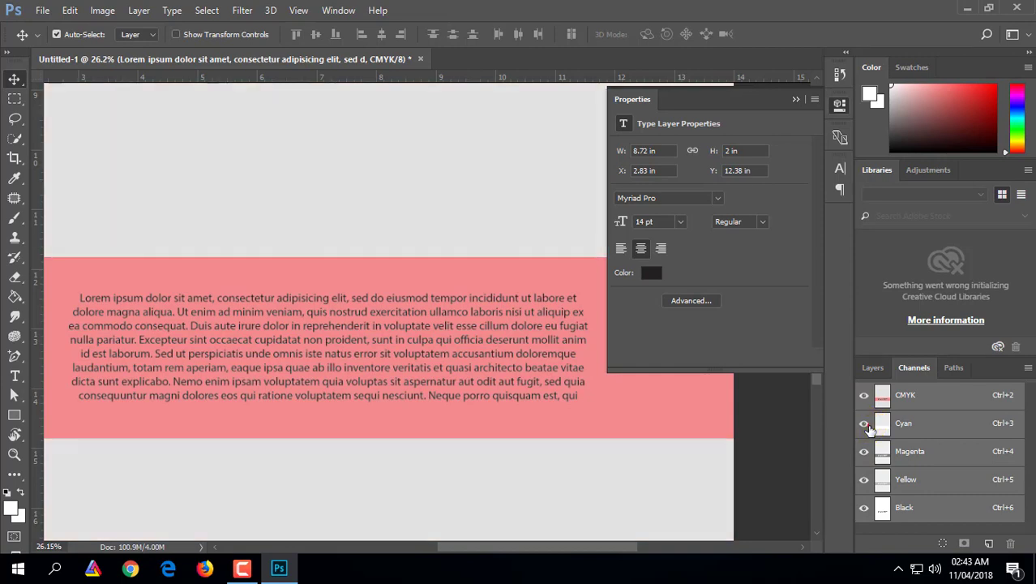
{"action": "left_click", "coordinate": [865, 451]}
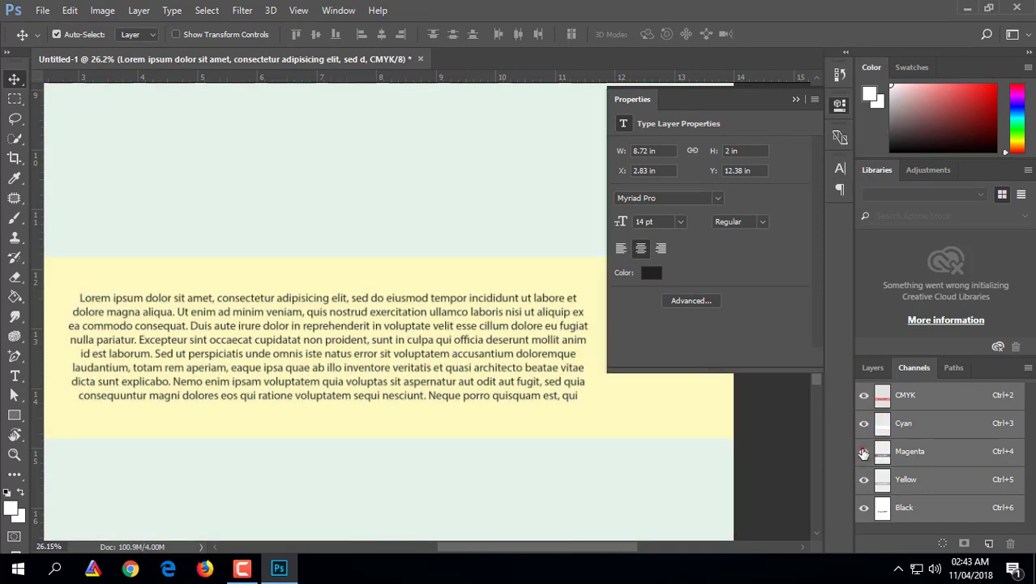
{"action": "left_click", "coordinate": [865, 451]}
{"action": "left_click", "coordinate": [865, 479]}
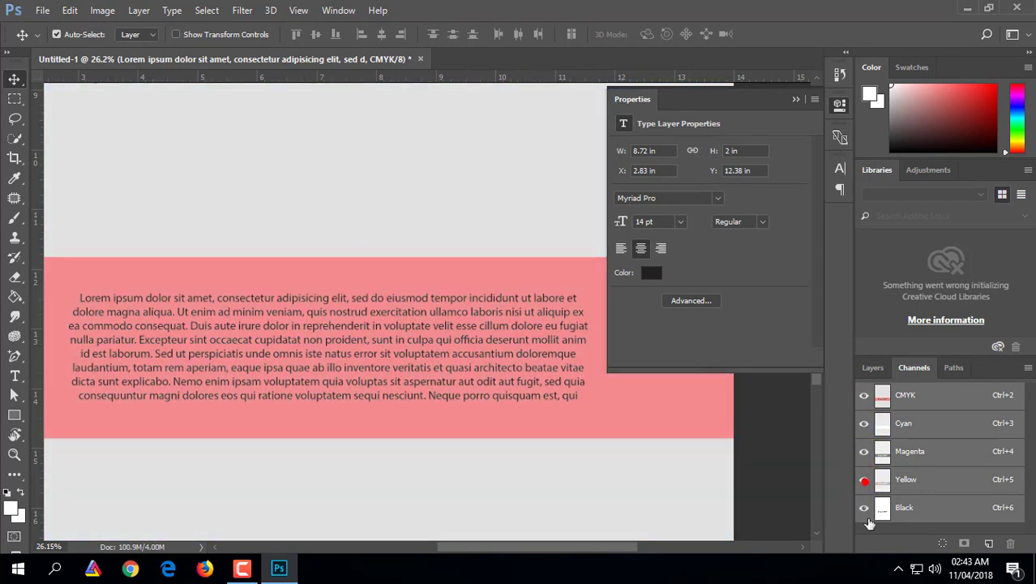
{"action": "left_click", "coordinate": [865, 511]}
{"action": "left_click", "coordinate": [865, 511]}
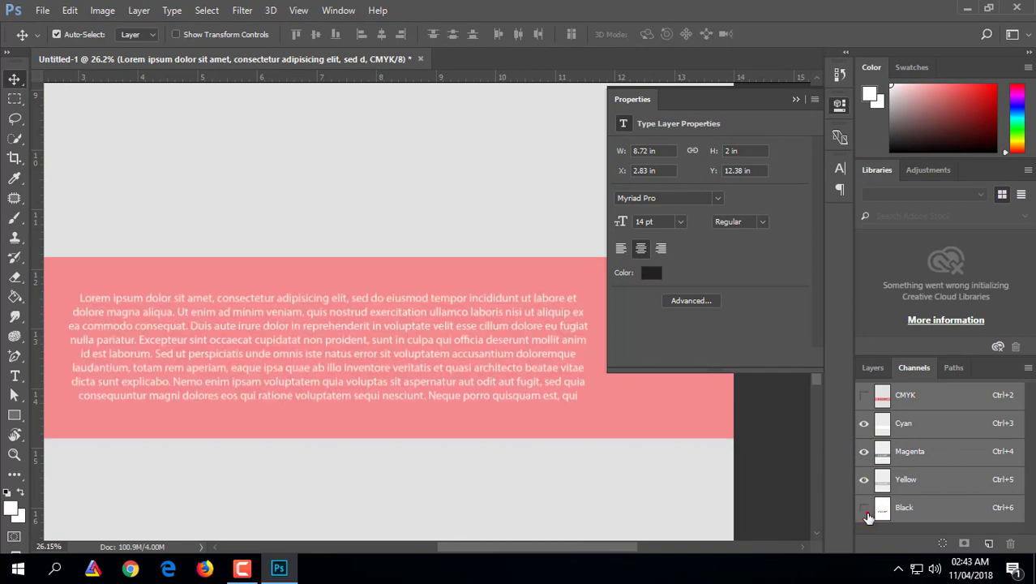
{"action": "left_click", "coordinate": [866, 511]}
{"action": "left_click", "coordinate": [865, 511]}
Select all the lorem ipsum paragraph text and set its colour to C0 M0 Y0 K100
{"action": "left_click", "coordinate": [882, 371]}
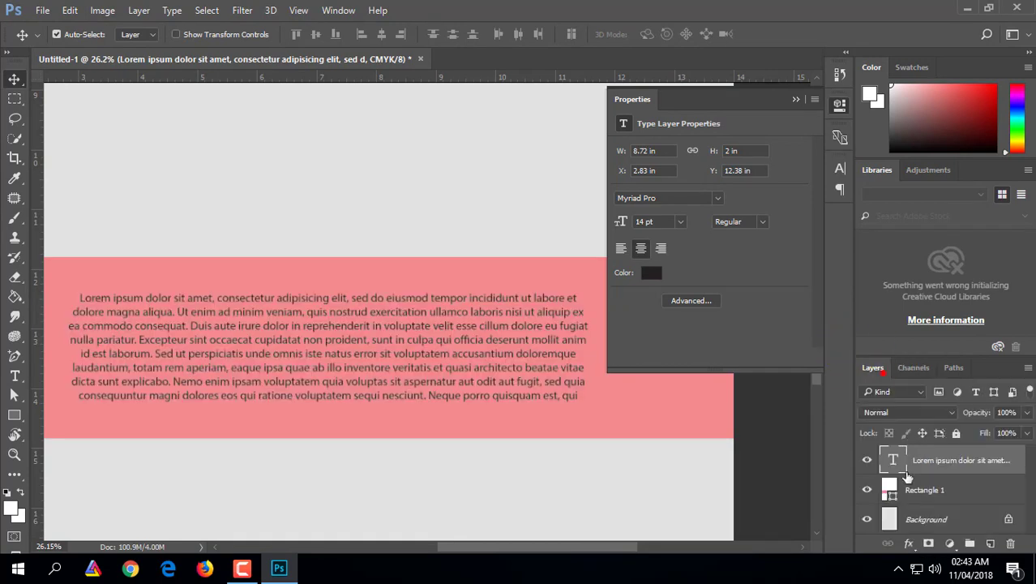
{"action": "left_click", "coordinate": [867, 460]}
{"action": "left_click", "coordinate": [15, 376]}
{"action": "triple_click", "coordinate": [249, 379]}
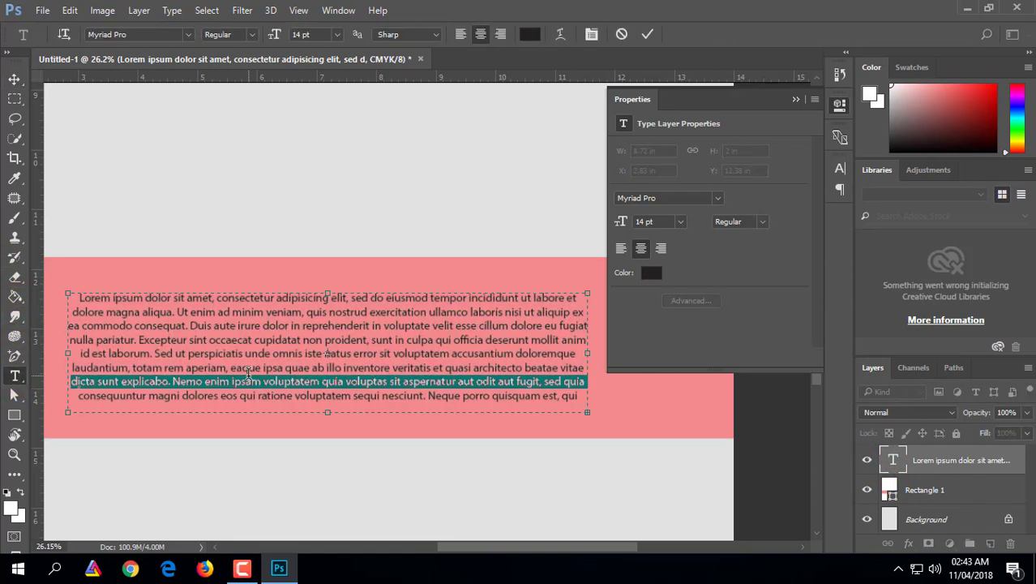
{"action": "left_click", "coordinate": [249, 379]}
{"action": "left_click", "coordinate": [530, 34]}
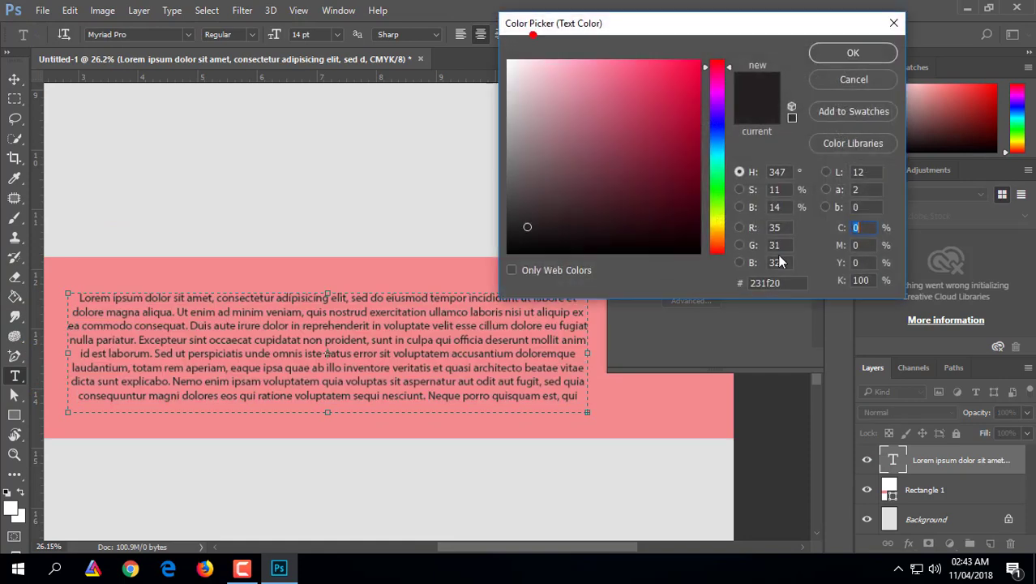
{"action": "left_click", "coordinate": [853, 53]}
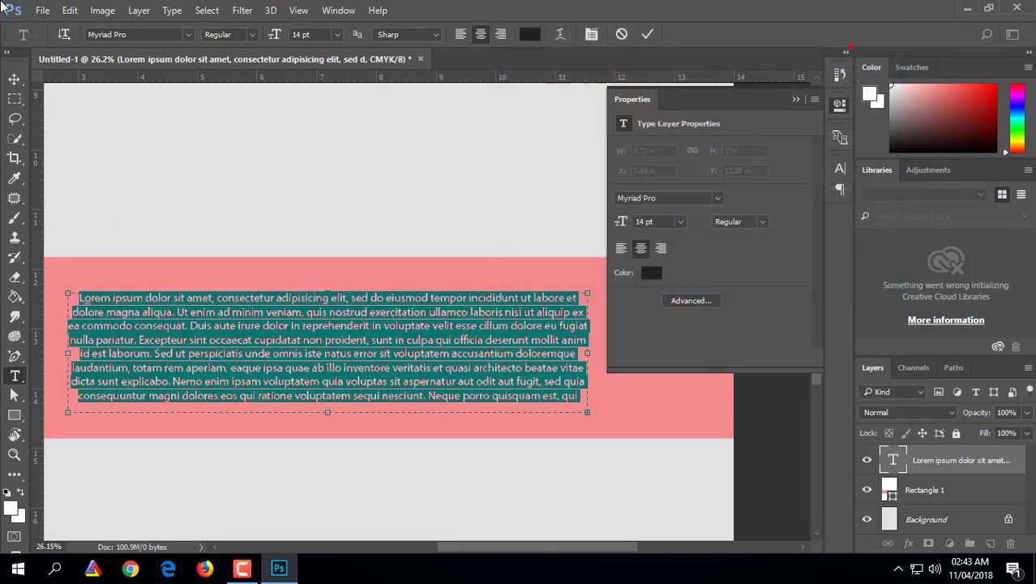
{"action": "left_click", "coordinate": [15, 79]}
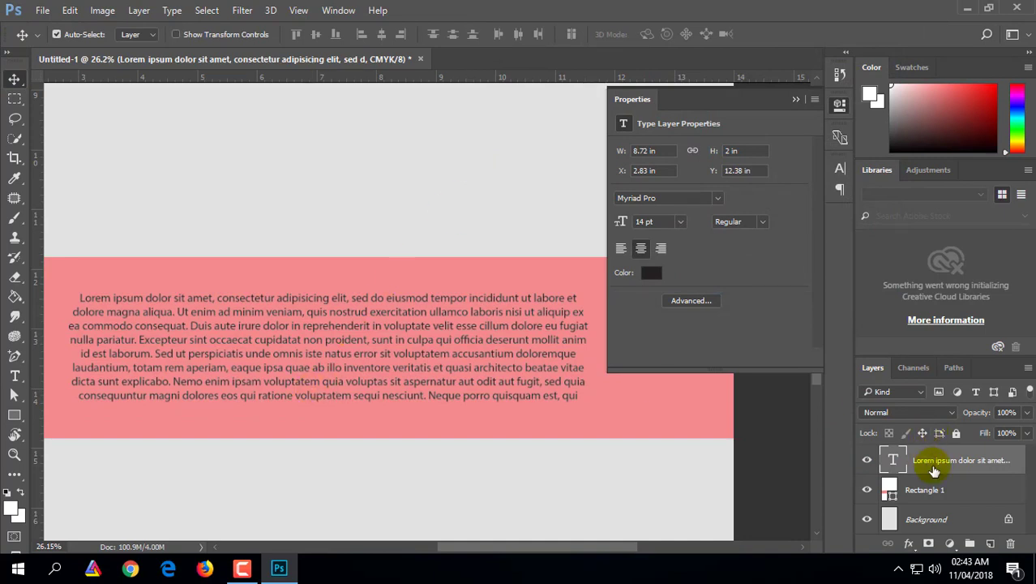
Give the lorem ipsum text layer Multiply blending and convert it to an embedded smart object
{"action": "left_click", "coordinate": [901, 413]}
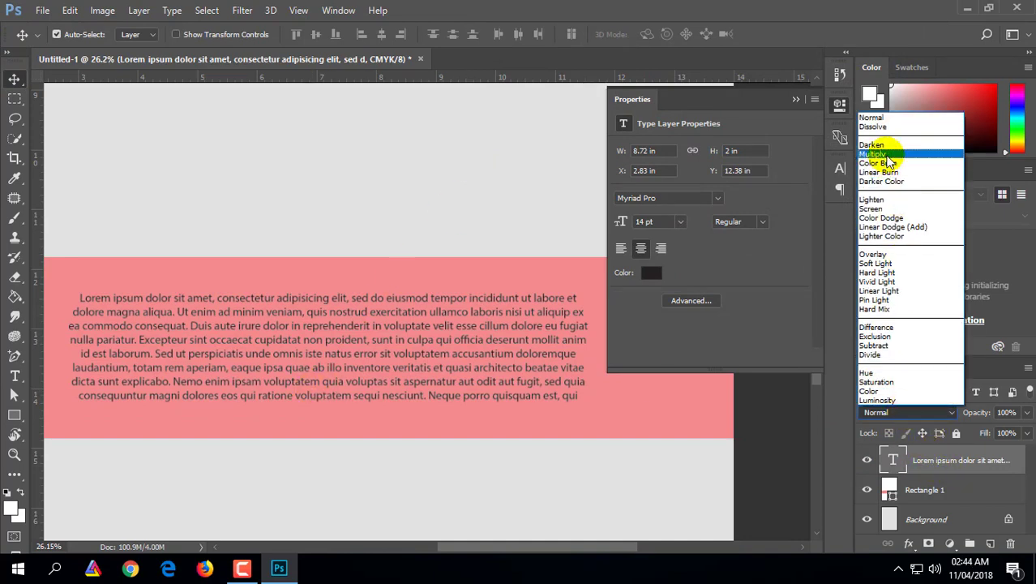
{"action": "left_click", "coordinate": [888, 156]}
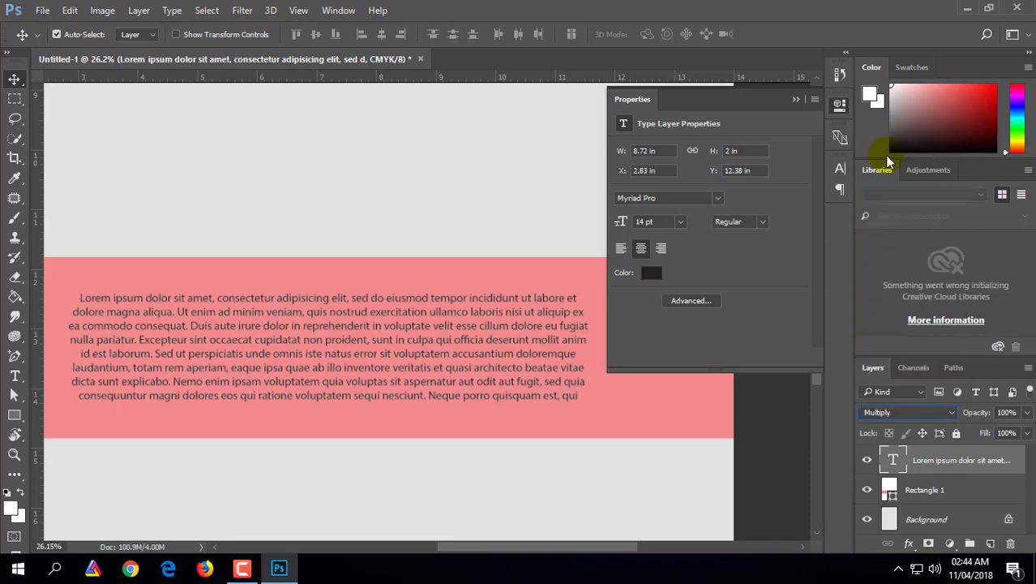
{"action": "right_click", "coordinate": [947, 469]}
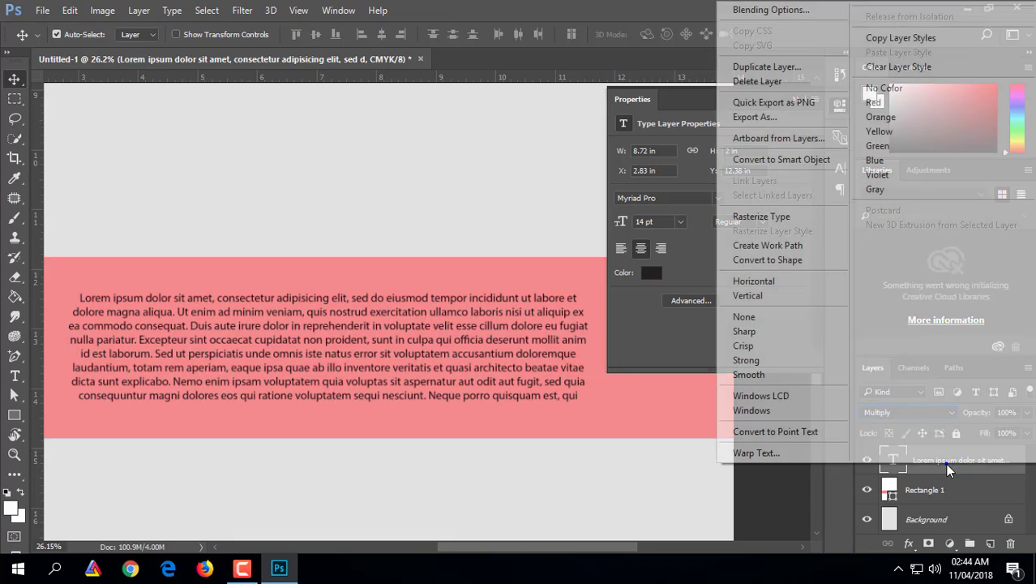
{"action": "left_click", "coordinate": [794, 159]}
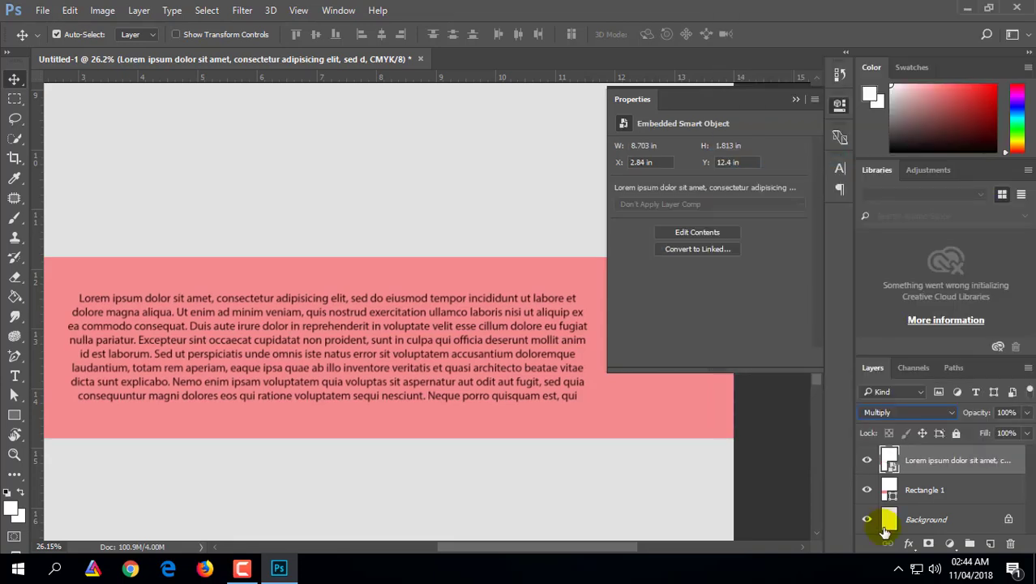
Hide and reshow the text layer, then toggle the Black channel to check the text
{"action": "left_click", "coordinate": [867, 460]}
{"action": "left_click", "coordinate": [866, 462]}
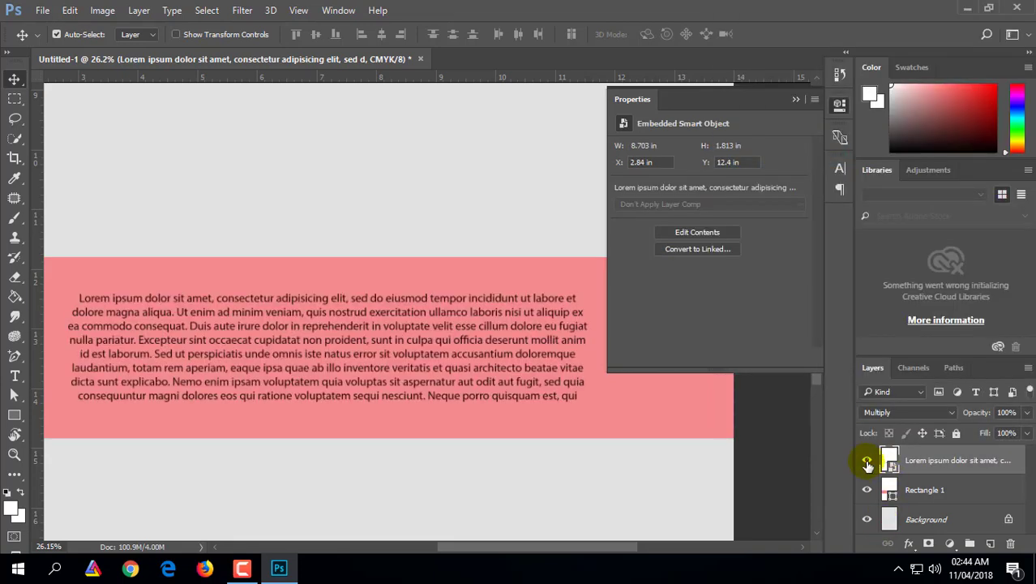
{"action": "left_click", "coordinate": [914, 368]}
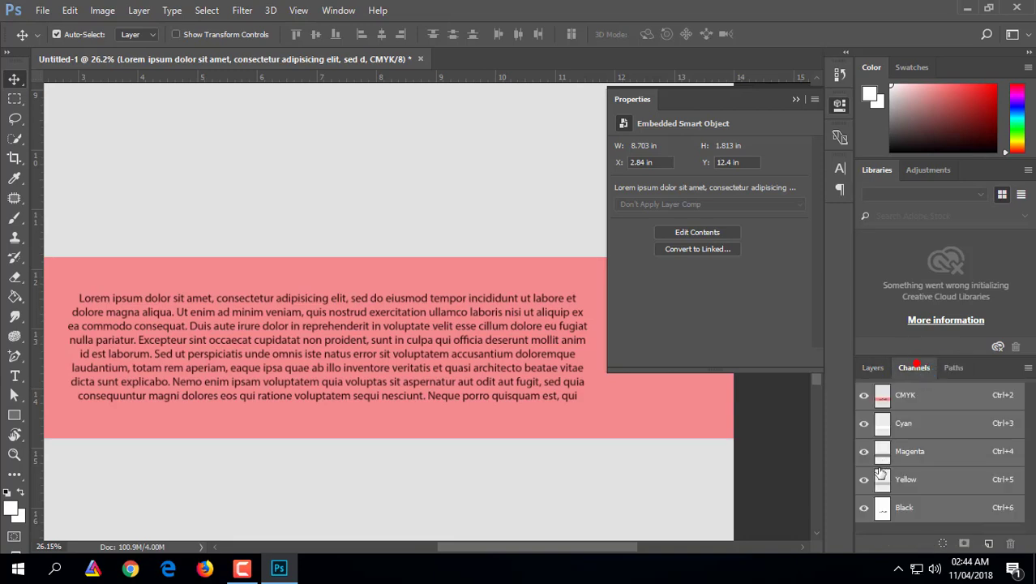
{"action": "left_click", "coordinate": [864, 509]}
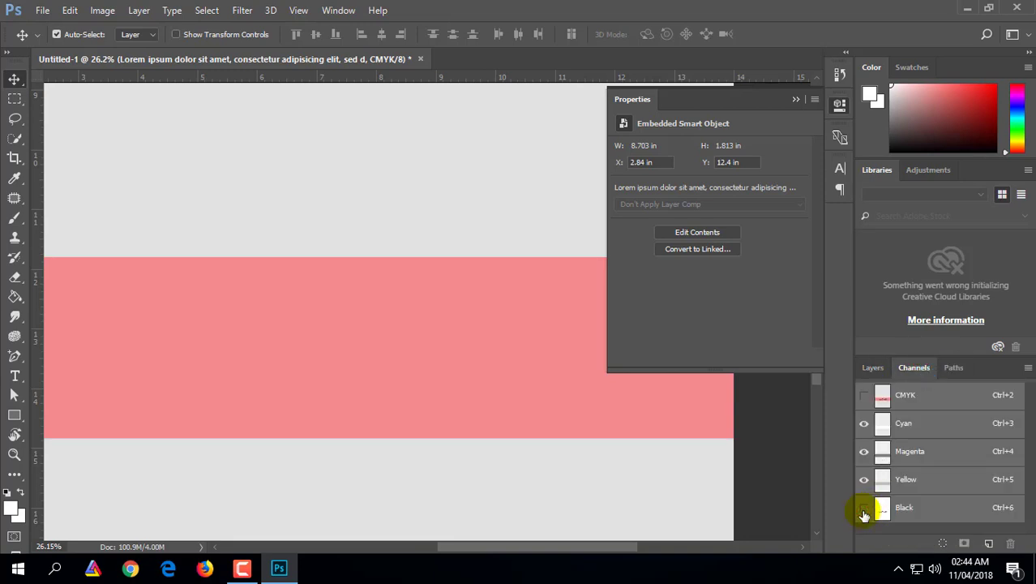
{"action": "left_click", "coordinate": [864, 510]}
{"action": "left_click", "coordinate": [865, 509]}
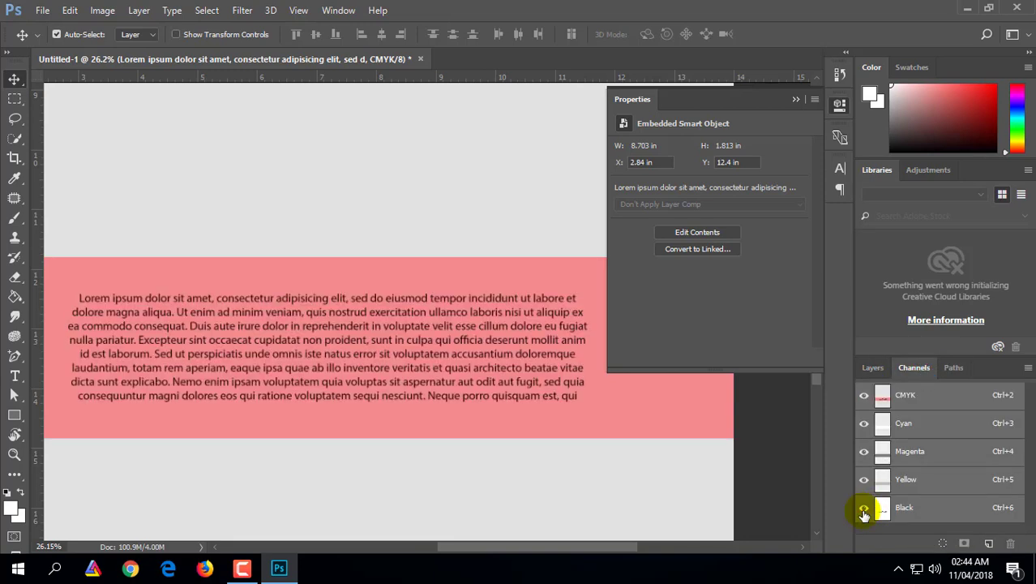
{"action": "left_click", "coordinate": [865, 510]}
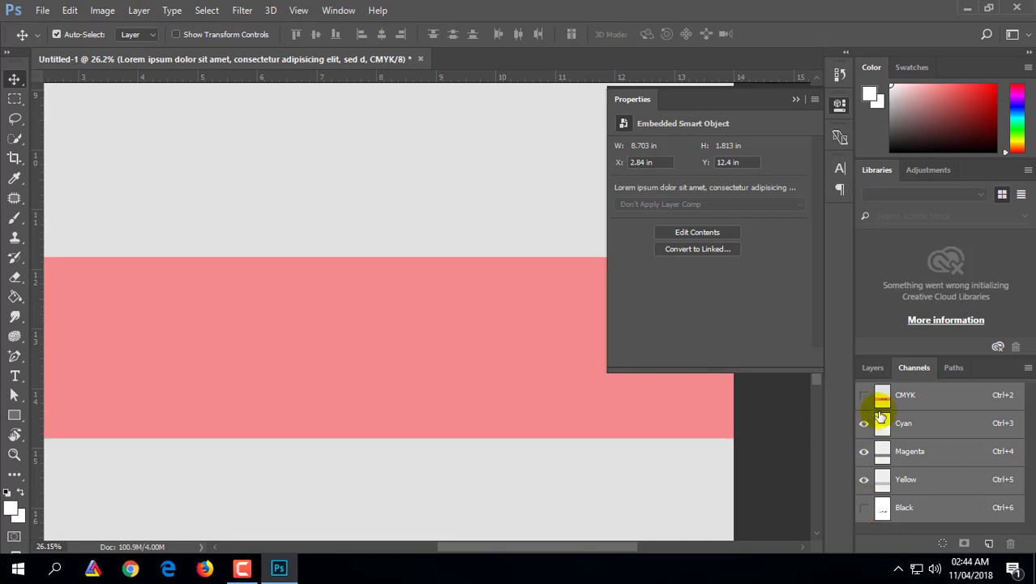
Recheck the text between Layers and the Black channel, then dismiss the smart object properties
{"action": "left_click", "coordinate": [865, 374]}
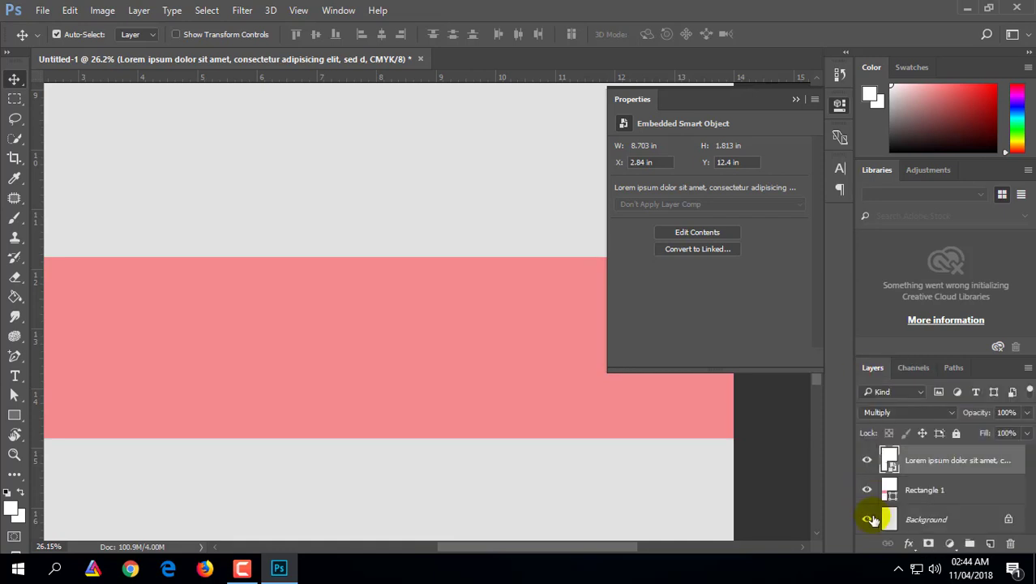
{"action": "left_click", "coordinate": [913, 367]}
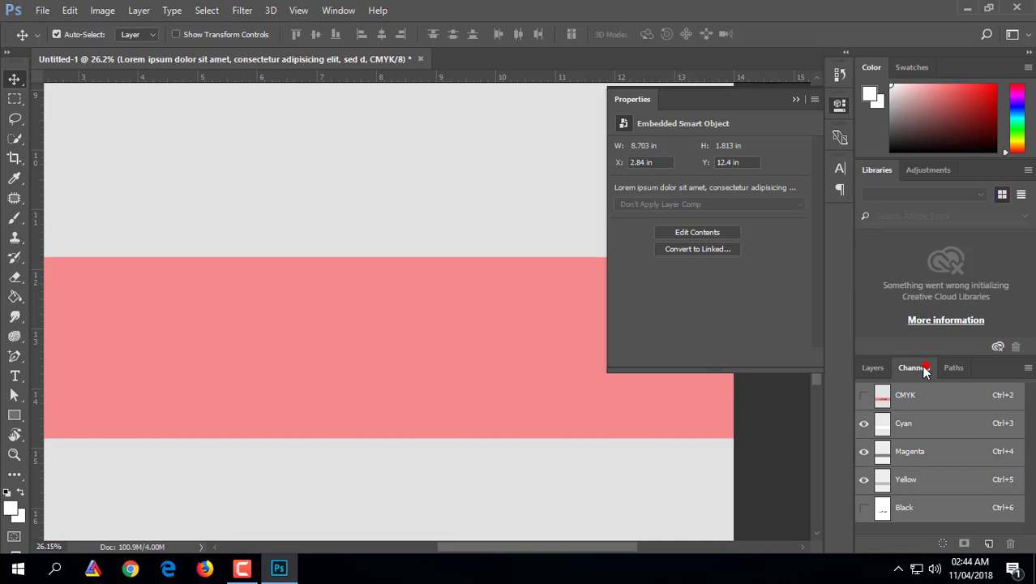
{"action": "left_click", "coordinate": [875, 367]}
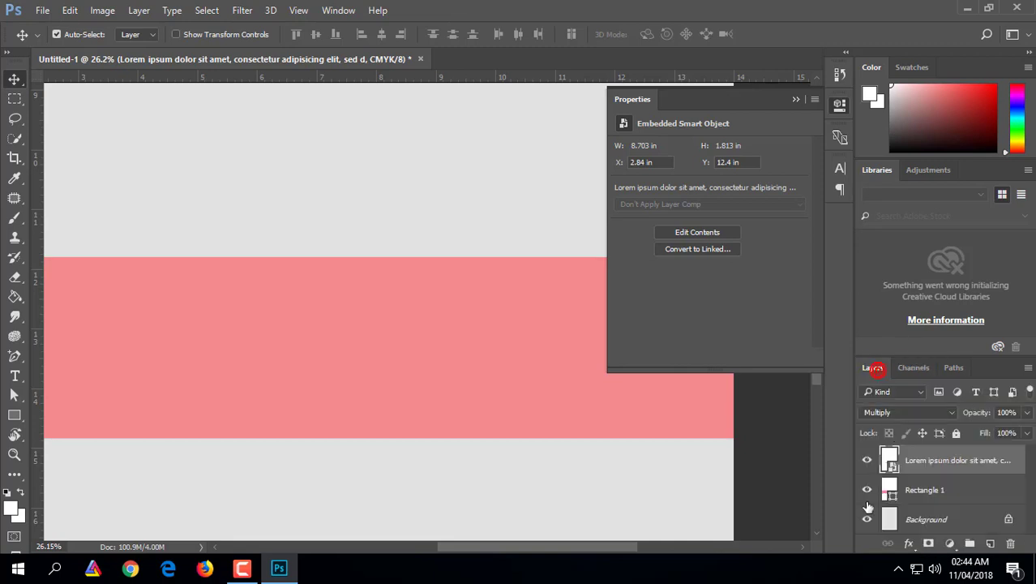
{"action": "left_click", "coordinate": [869, 460]}
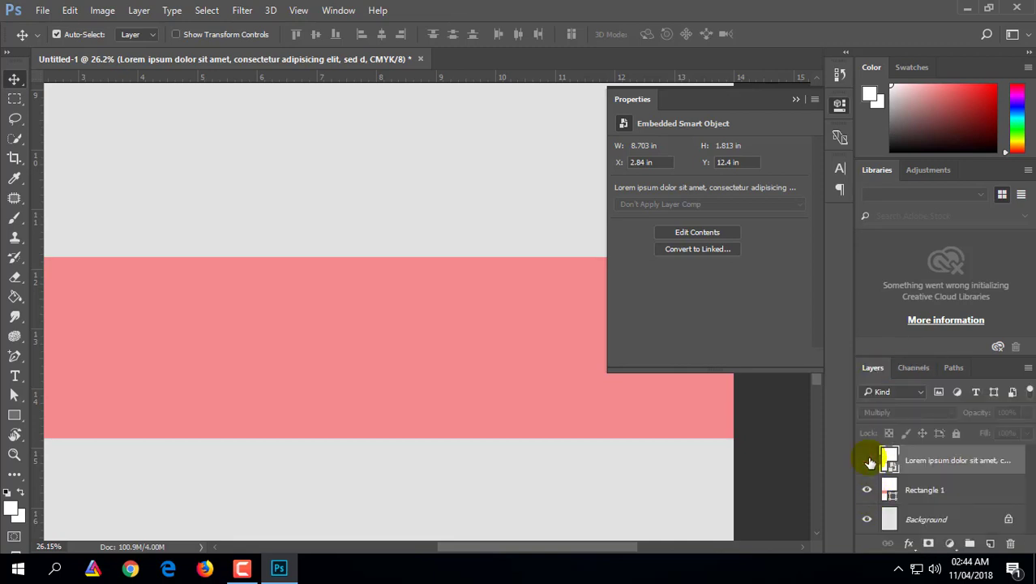
{"action": "left_click", "coordinate": [919, 366]}
{"action": "left_click", "coordinate": [865, 509]}
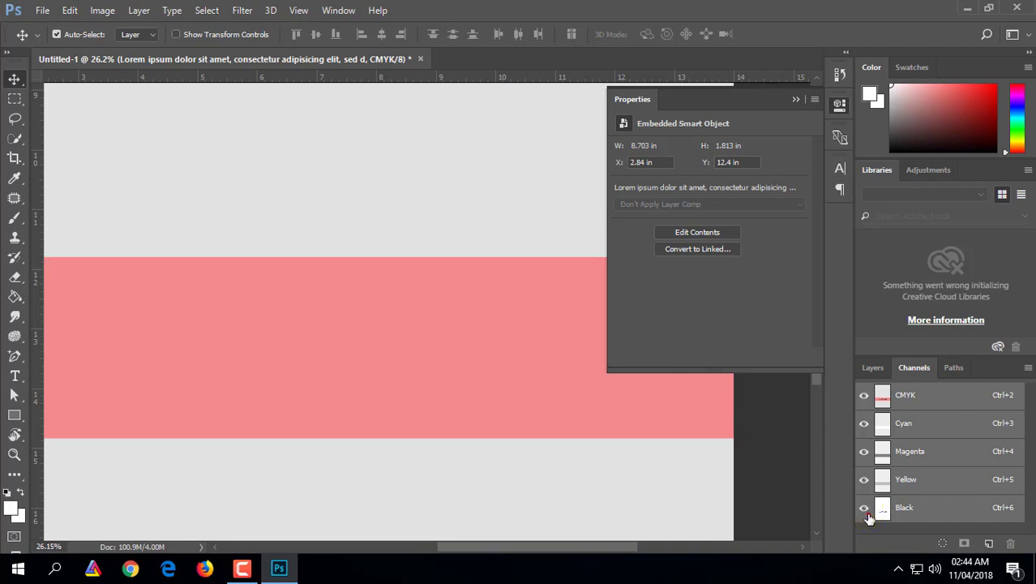
{"action": "left_click", "coordinate": [873, 369]}
{"action": "left_click", "coordinate": [874, 369]}
{"action": "left_click", "coordinate": [872, 459]}
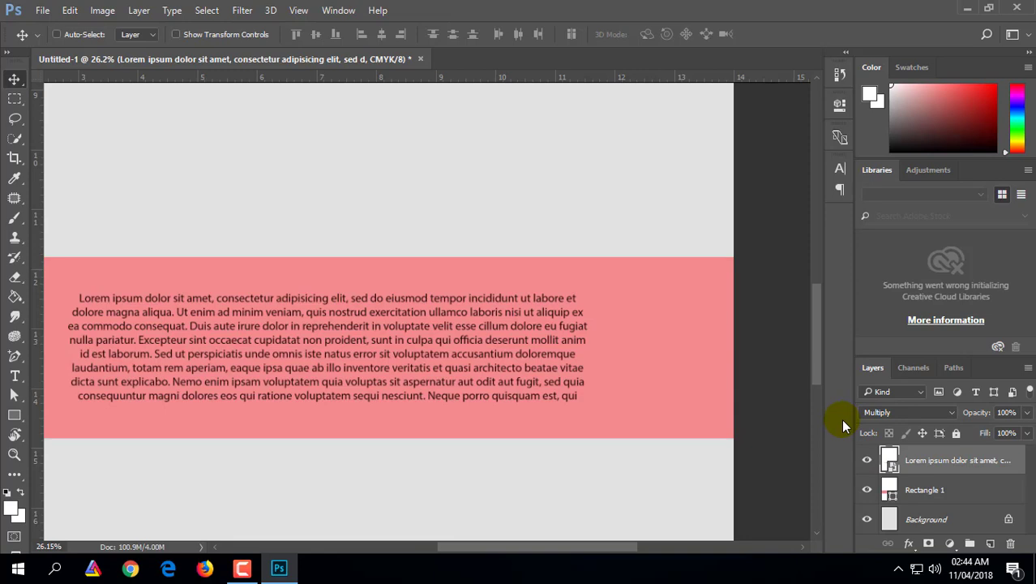
Save Untitled-1 as a Photoshop PDF with the High Quality Print preset, then minimize Photoshop
{"action": "key", "text": "ctrl+s"}
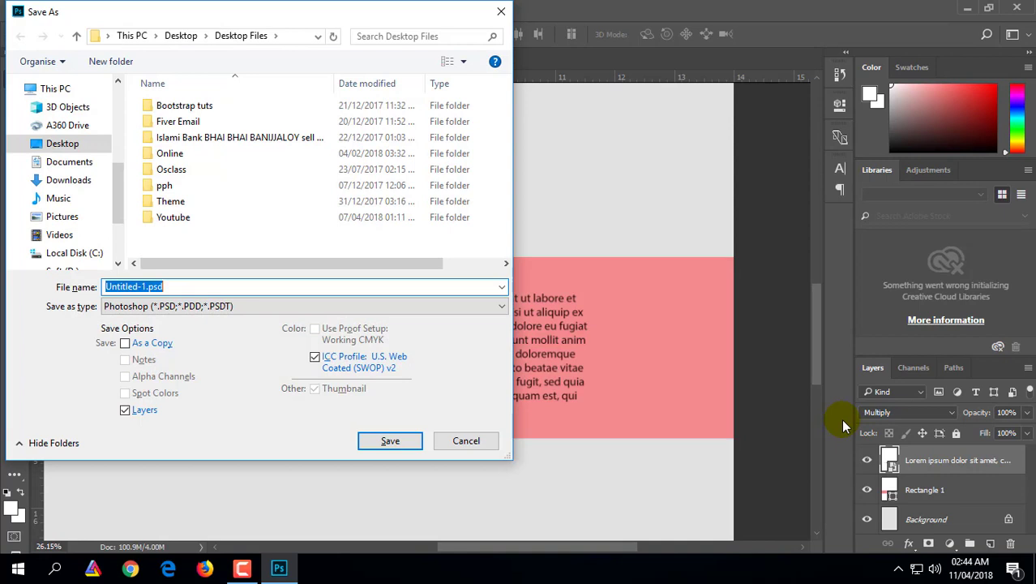
{"action": "left_click", "coordinate": [215, 306]}
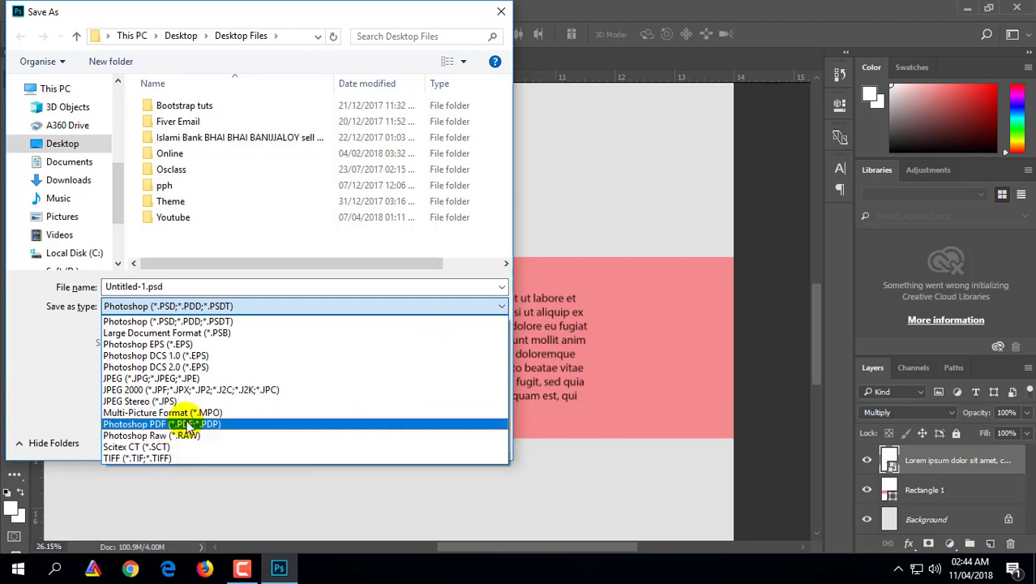
{"action": "left_click", "coordinate": [188, 425]}
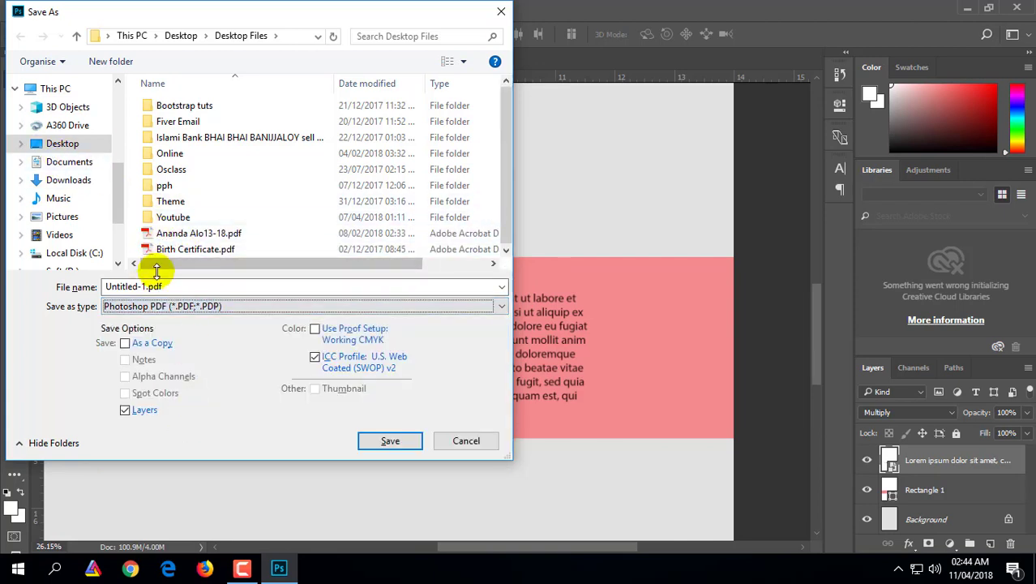
{"action": "left_click", "coordinate": [392, 438]}
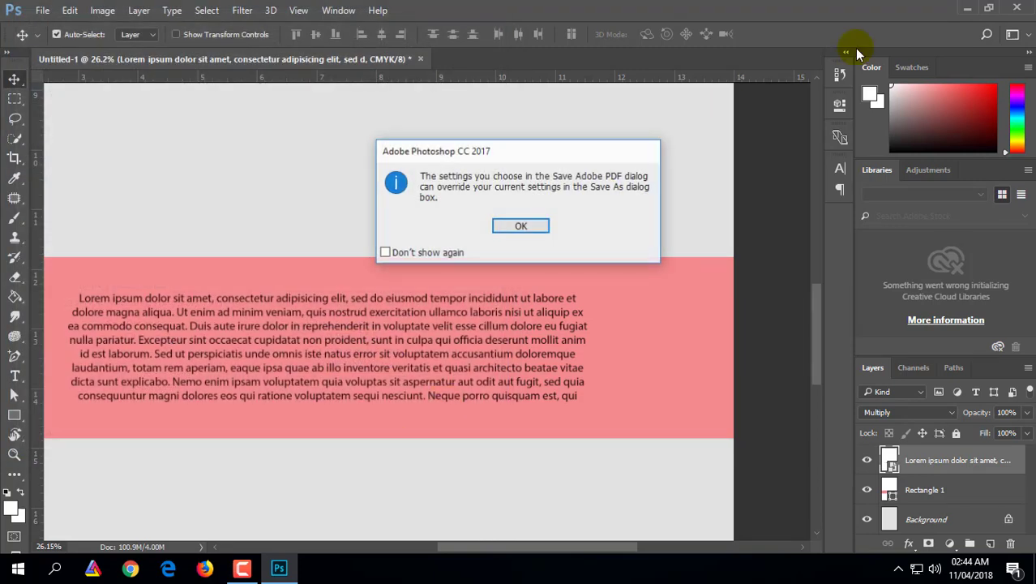
{"action": "left_click", "coordinate": [535, 228]}
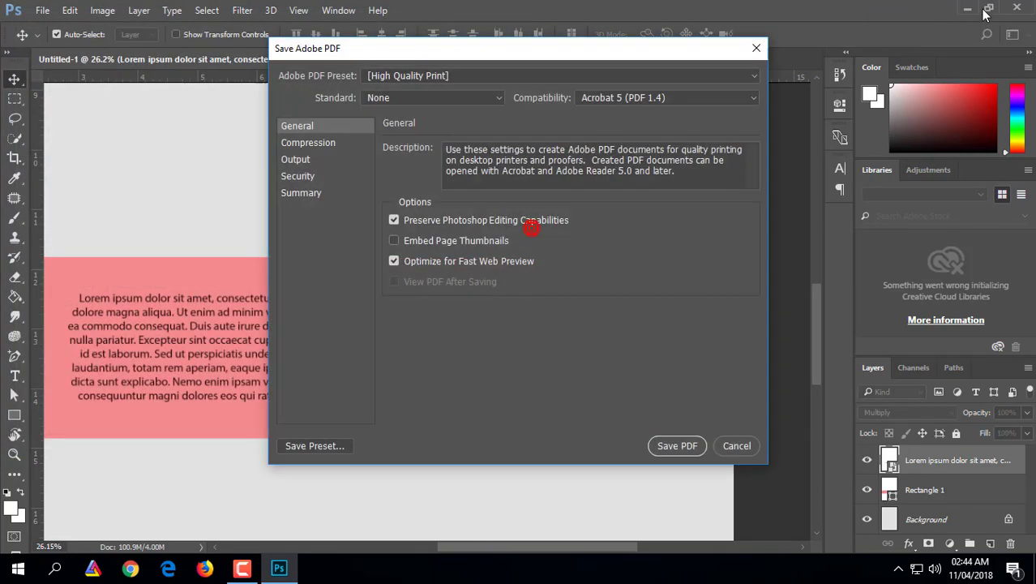
{"action": "left_click", "coordinate": [678, 447]}
{"action": "left_click", "coordinate": [534, 254]}
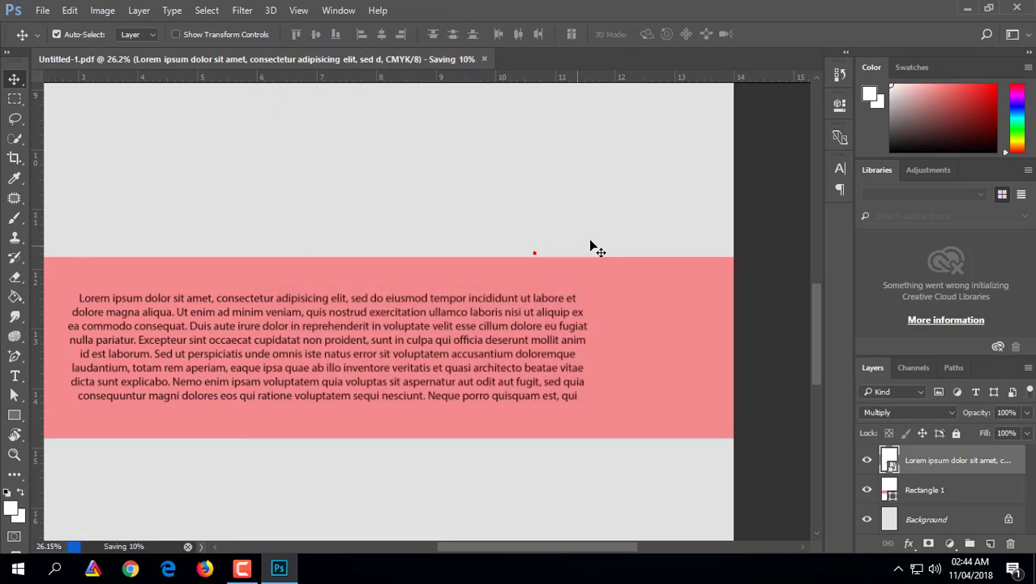
{"action": "left_click", "coordinate": [967, 9]}
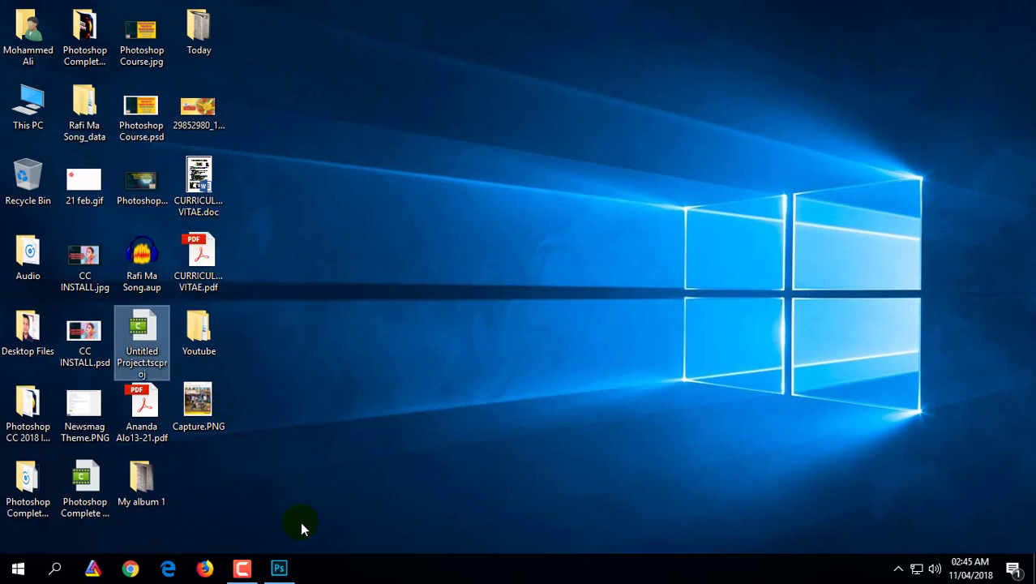
Check the PDF's save location in Save As, cancel, and minimize Photoshop
{"action": "left_click", "coordinate": [284, 574]}
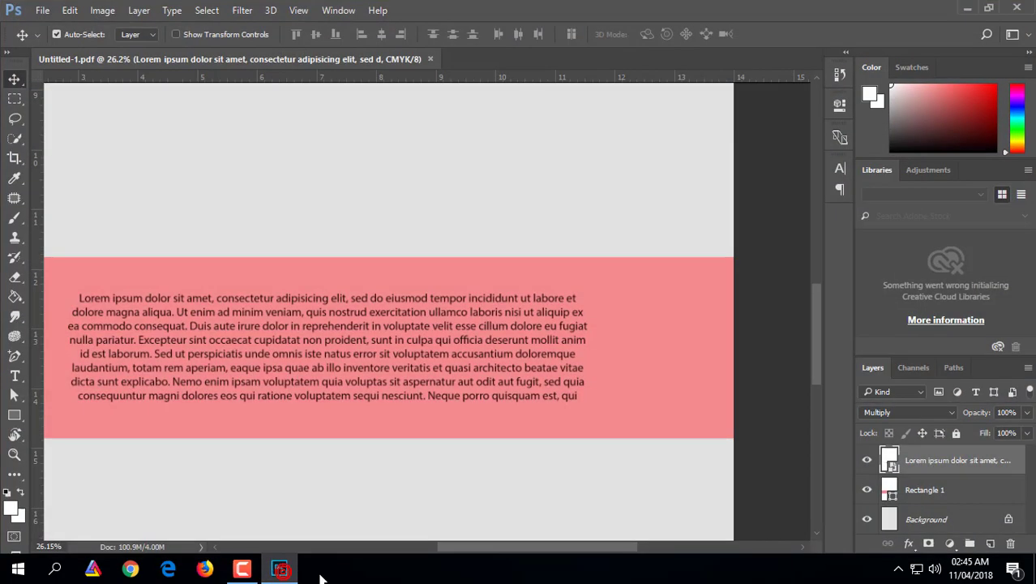
{"action": "left_click", "coordinate": [48, 11]}
{"action": "left_click", "coordinate": [83, 172]}
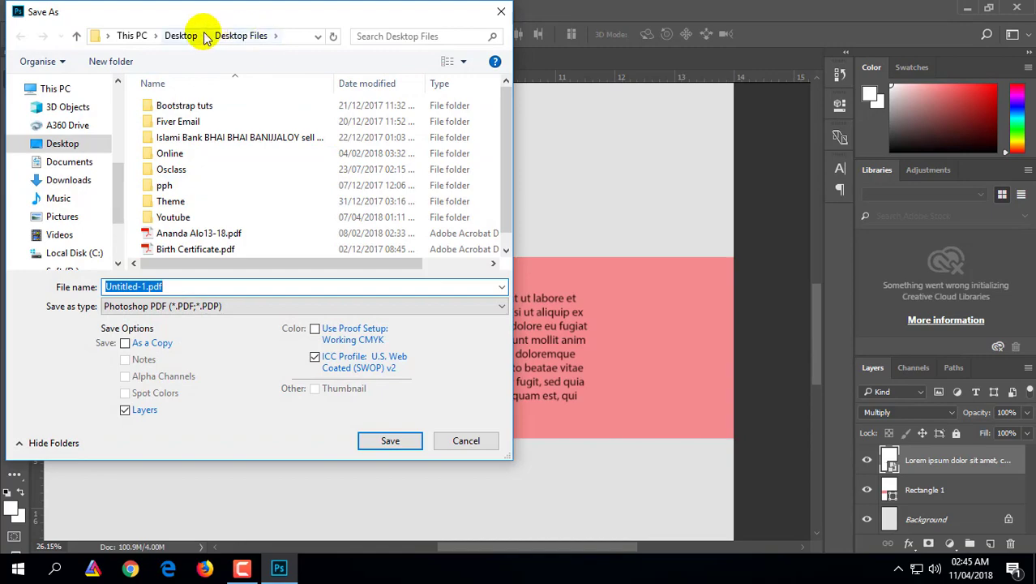
{"action": "left_click", "coordinate": [464, 440]}
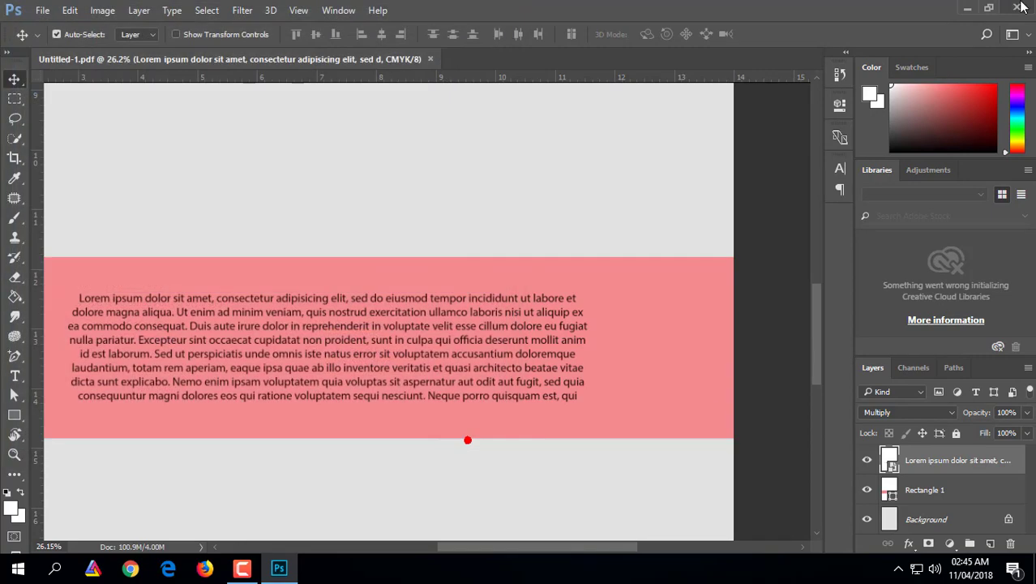
{"action": "left_click", "coordinate": [962, 9]}
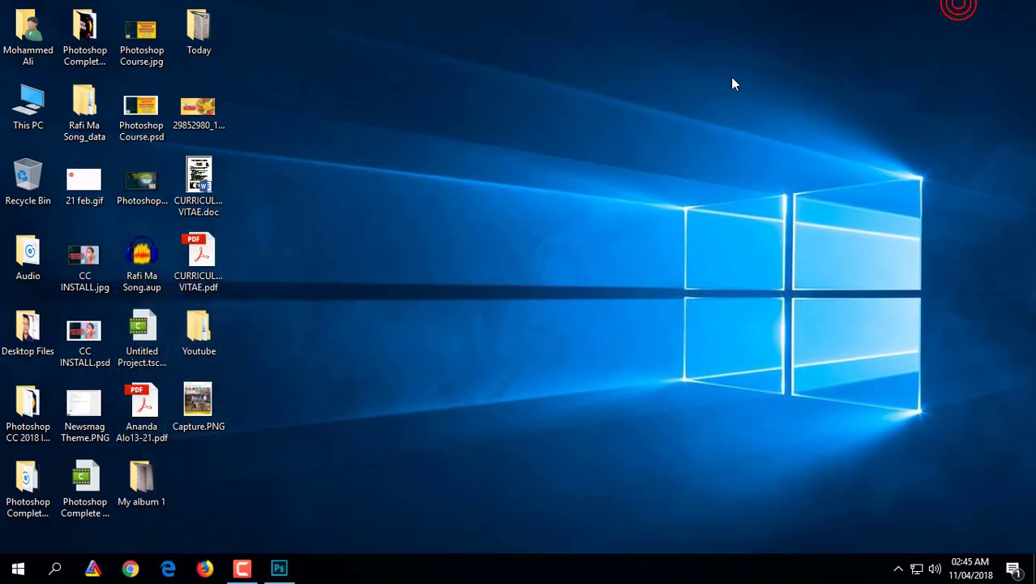
Open Untitled-1.pdf from the Desktop Files folder in Acrobat
{"action": "double_click", "coordinate": [31, 336]}
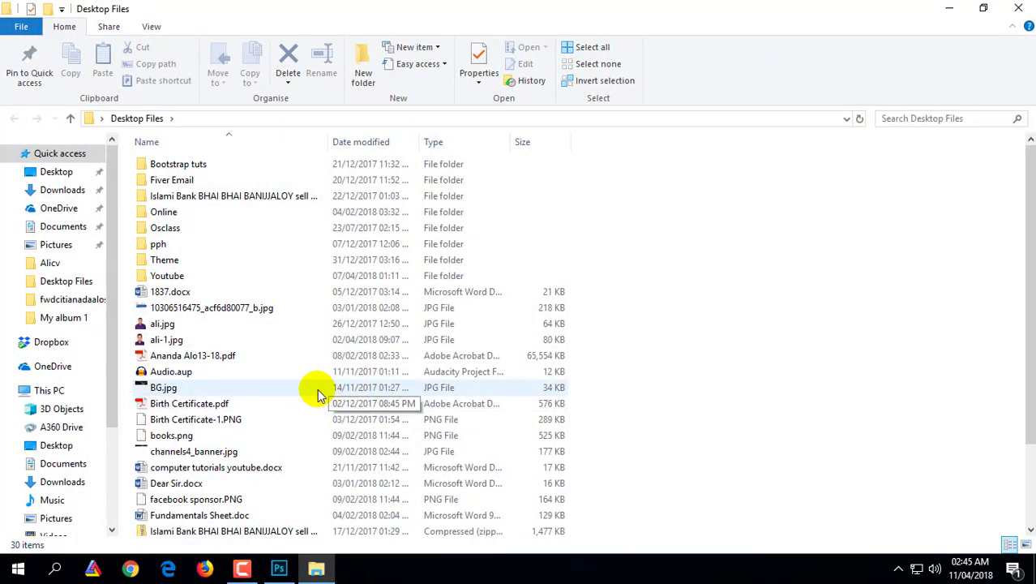
{"action": "left_click", "coordinate": [717, 387]}
{"action": "key", "text": "u"}
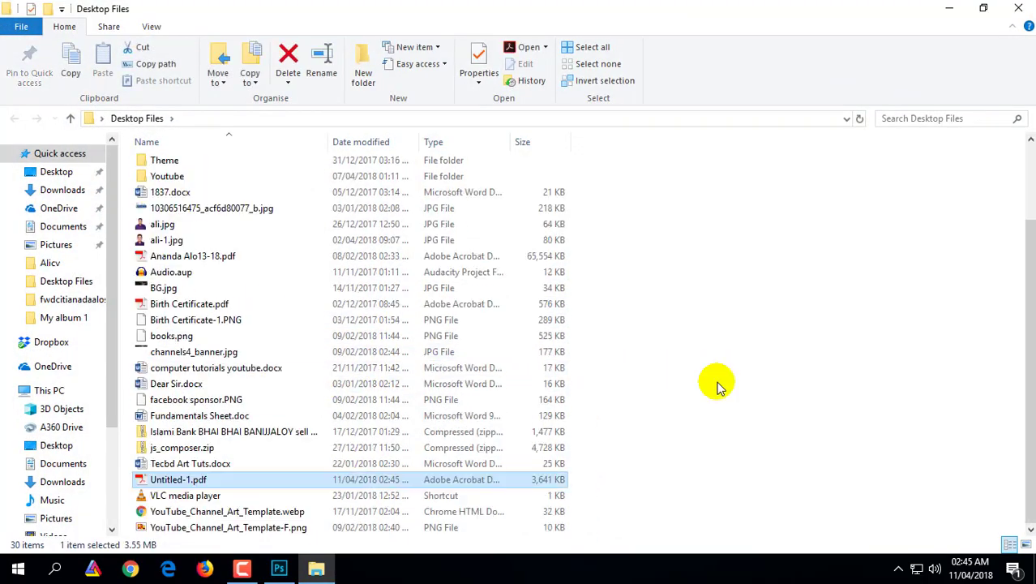
{"action": "left_click", "coordinate": [184, 480]}
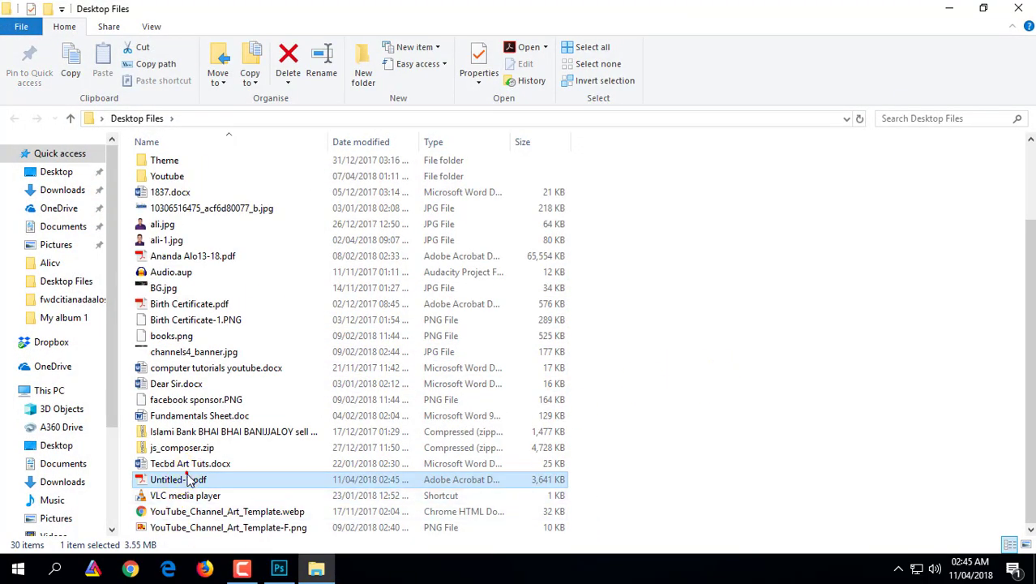
{"action": "left_click", "coordinate": [187, 482]}
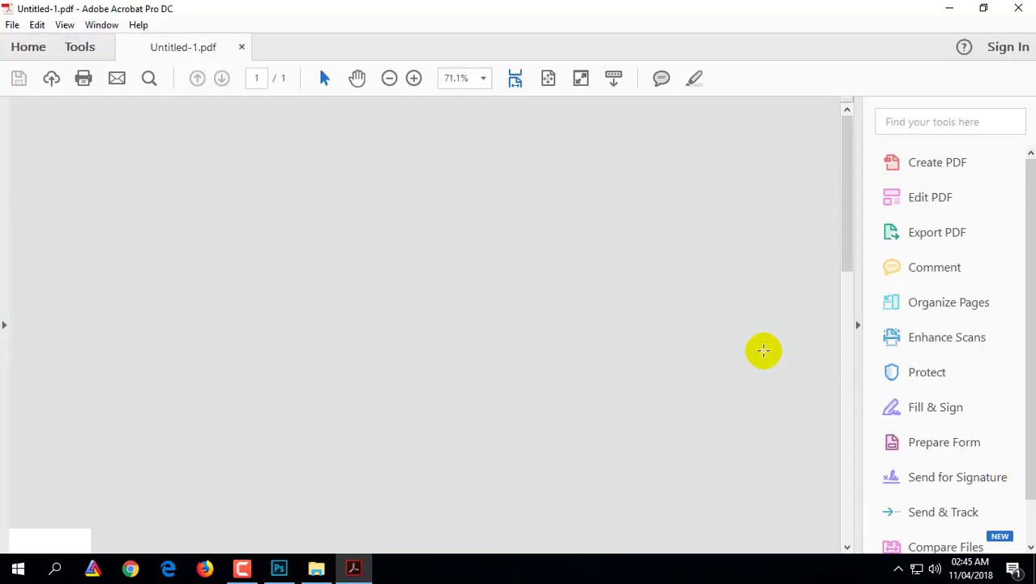
In Print Production Output Preview, toggle the Process Black and Yellow plates to check separations
{"action": "scroll", "coordinate": [924, 519], "scroll_direction": "down", "scroll_amount": 1}
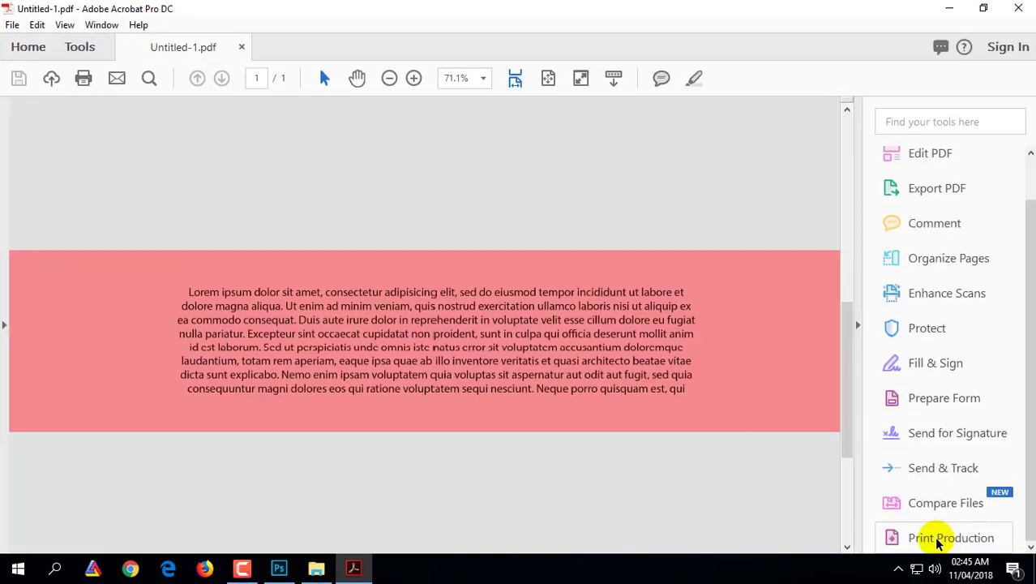
{"action": "left_click", "coordinate": [941, 538]}
{"action": "left_click", "coordinate": [939, 161]}
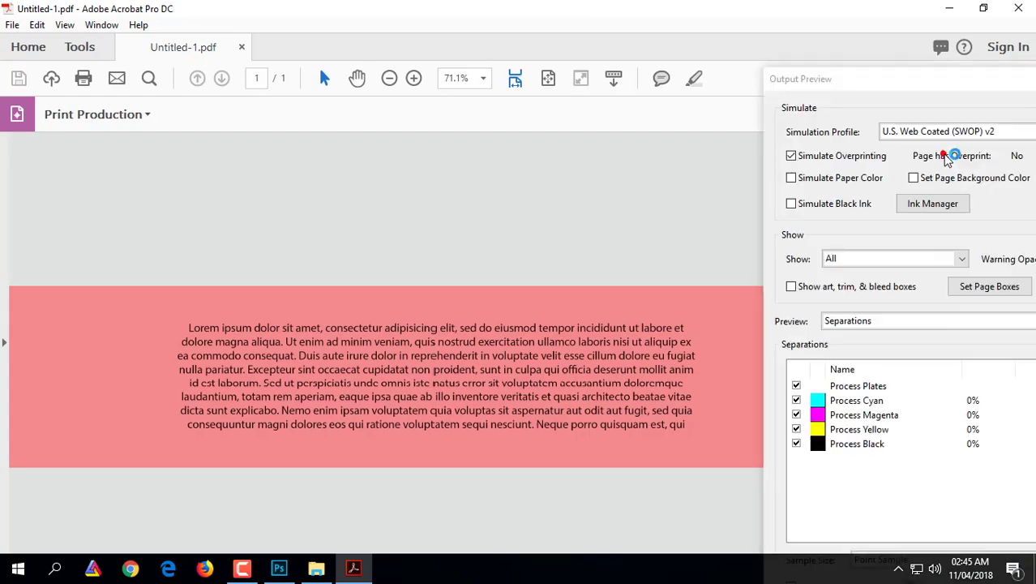
{"action": "left_click", "coordinate": [796, 444]}
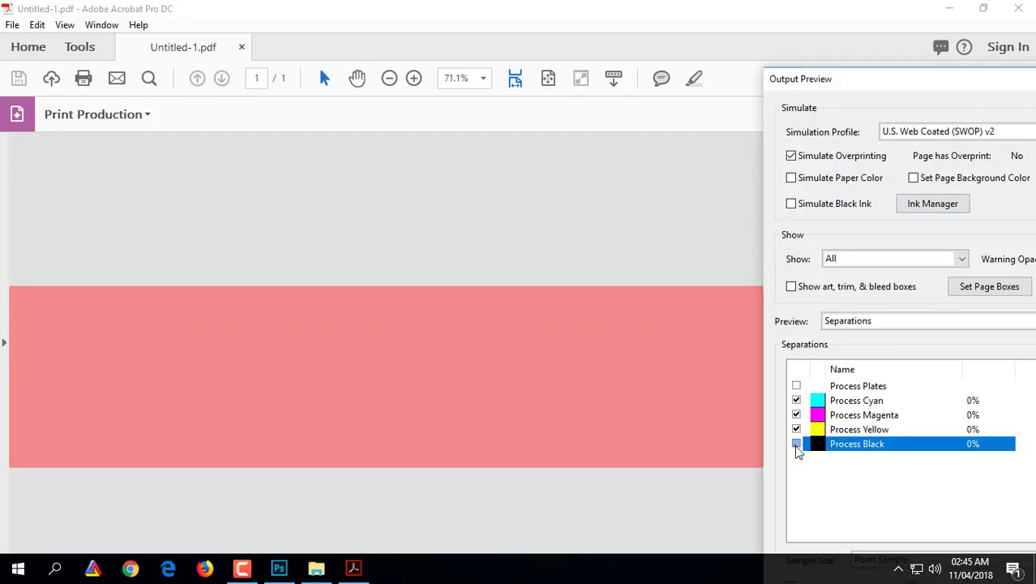
{"action": "left_click", "coordinate": [796, 444]}
{"action": "left_click", "coordinate": [796, 429]}
{"action": "left_click_drag", "start_coordinate": [956, 80], "coordinate": [785, 134]}
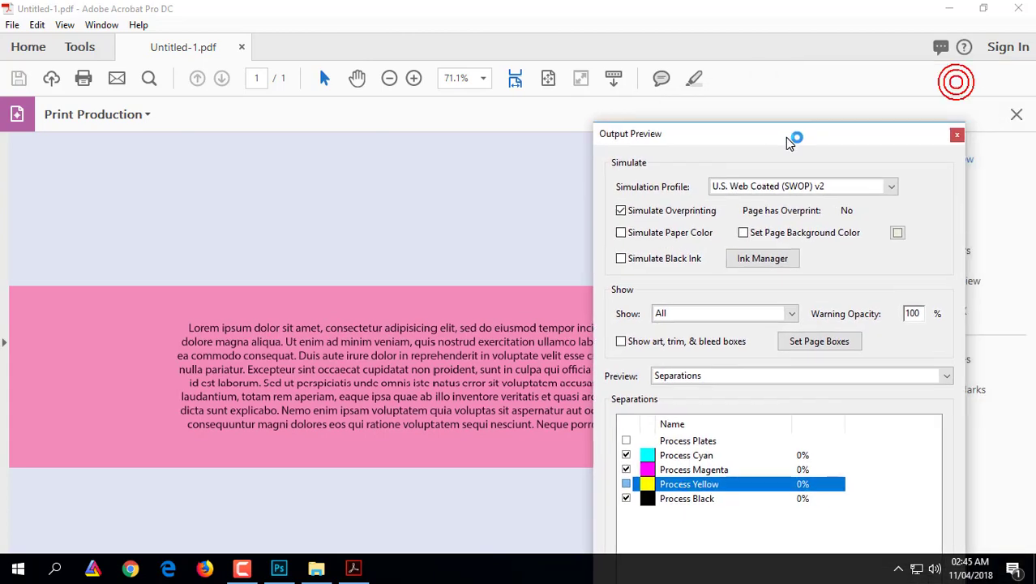
{"action": "left_click", "coordinate": [957, 136]}
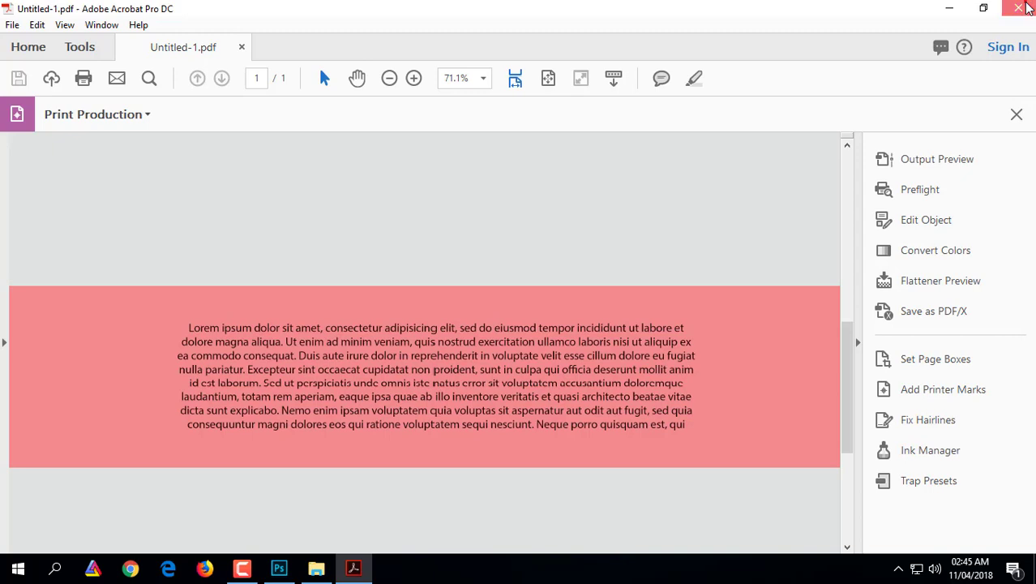
Close Acrobat and the Desktop Files folder, refresh the desktop, and bring up the recording controls
{"action": "left_click", "coordinate": [1023, 8]}
{"action": "left_click", "coordinate": [1018, 10]}
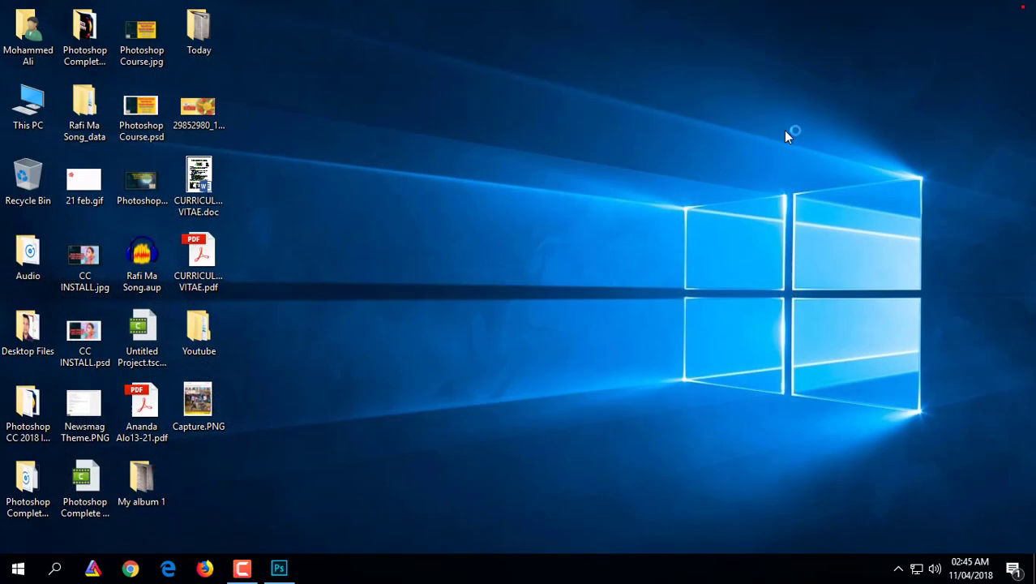
{"action": "right_click", "coordinate": [473, 194]}
{"action": "left_click", "coordinate": [531, 235]}
{"action": "left_click", "coordinate": [245, 571]}
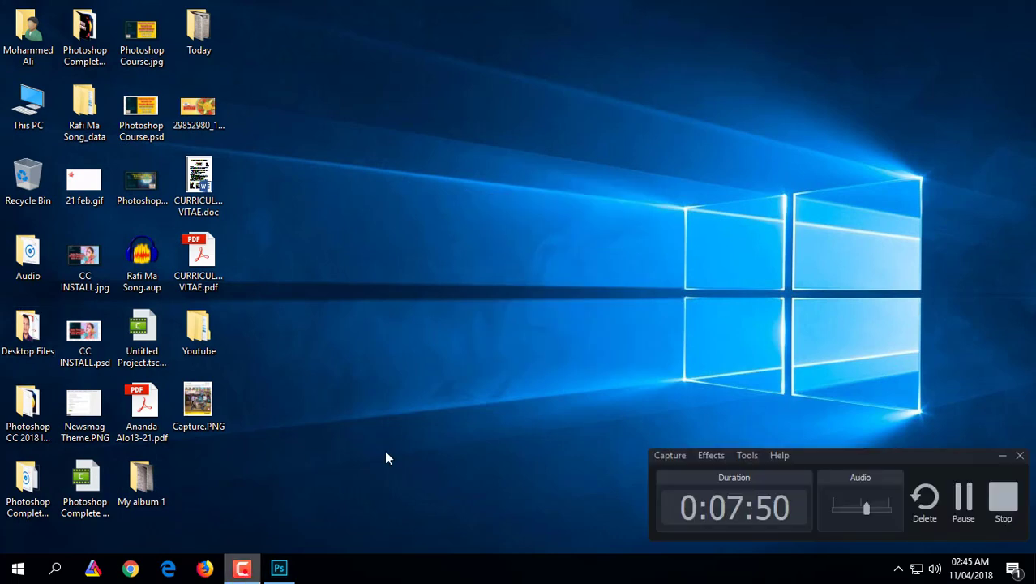